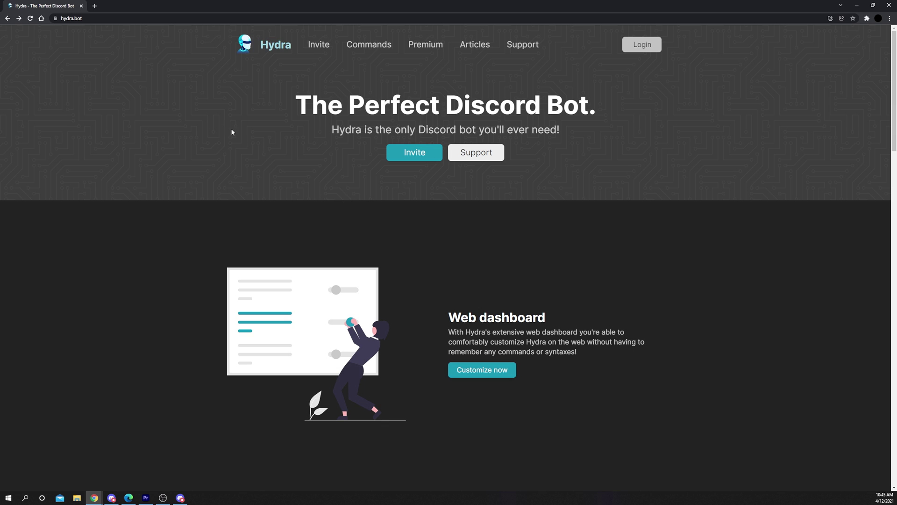
# Start inviting the Hydra bot from the hydra.bot homepage
pyautogui.click(96, 20)
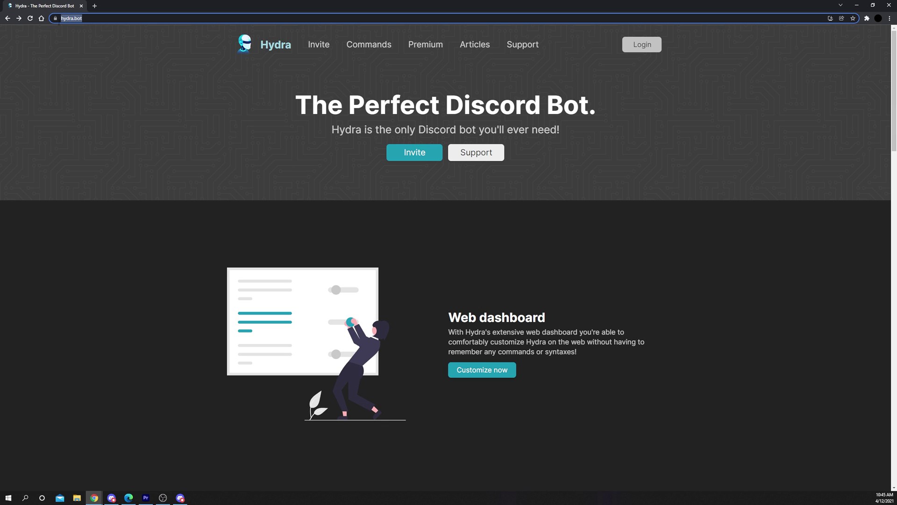
pyautogui.click(110, 68)
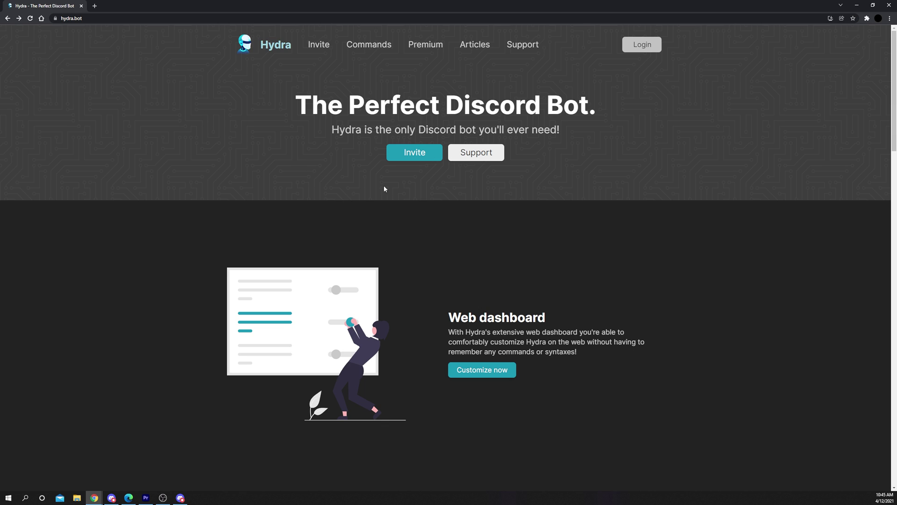
pyautogui.click(413, 155)
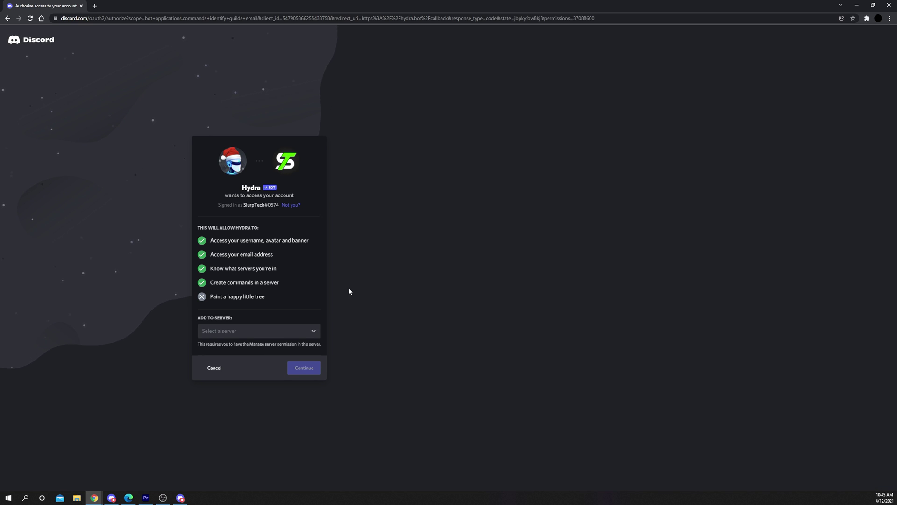
# Authorise Hydra for the Tutorial server, keeping Administrator and all other permissions ticked
pyautogui.click(311, 335)
pyautogui.scroll(-2, 273, 369)
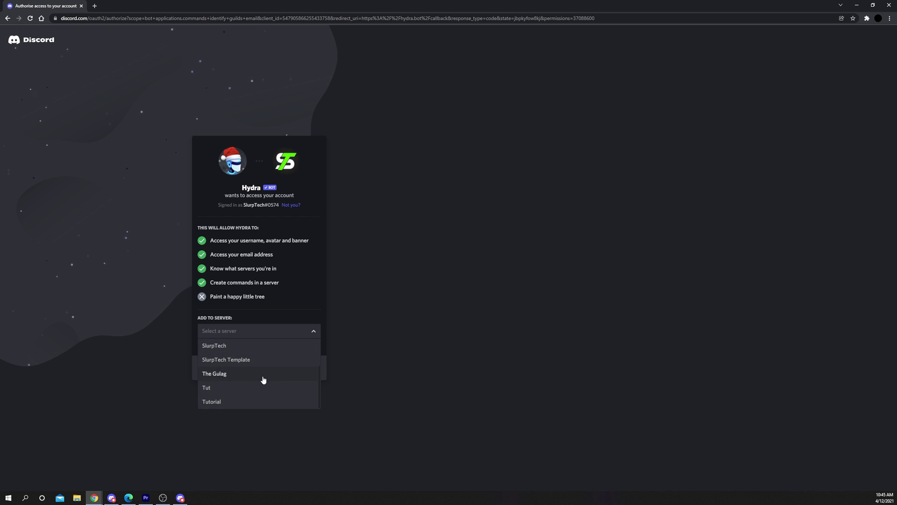
pyautogui.click(228, 403)
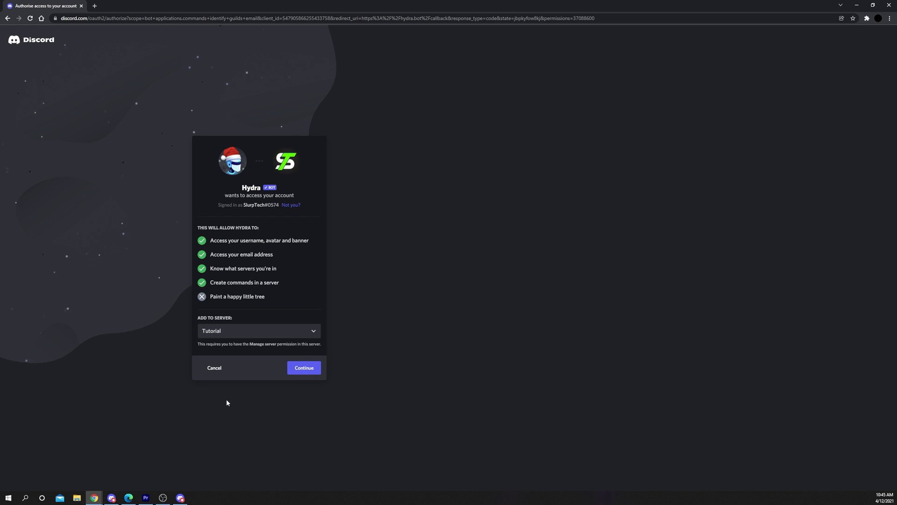
pyautogui.click(308, 372)
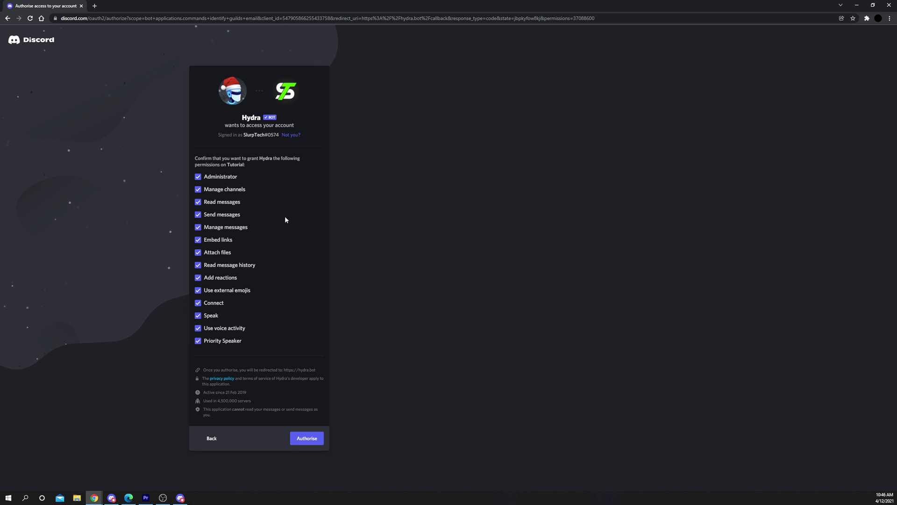
pyautogui.click(198, 178)
pyautogui.click(198, 180)
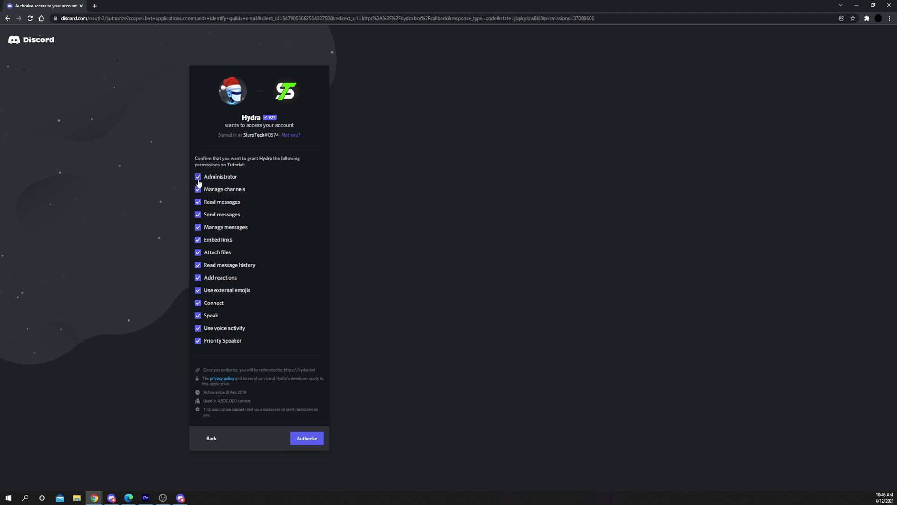
pyautogui.click(309, 440)
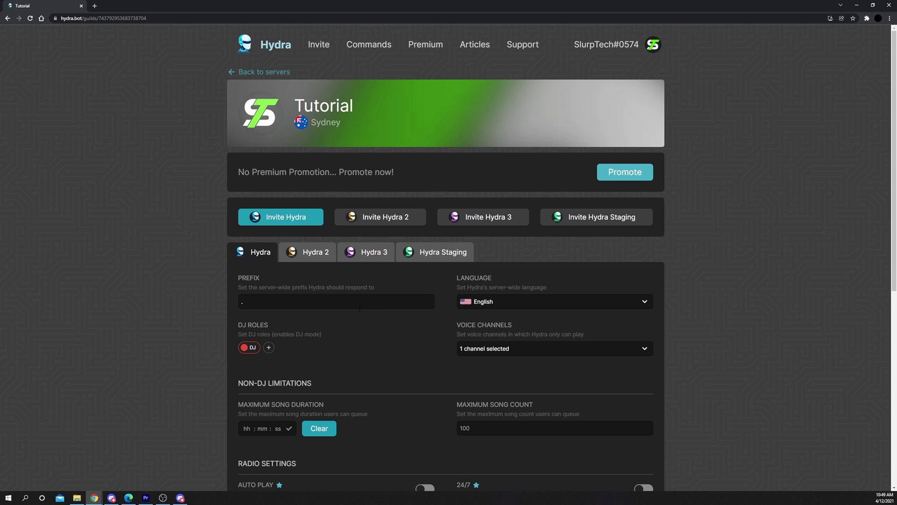
# Review the Tutorial server's Hydra dashboard settings, leaving the bot language on English
pyautogui.scroll(-2, 330, 304)
pyautogui.moveTo(262, 231); pyautogui.dragTo(225, 236)
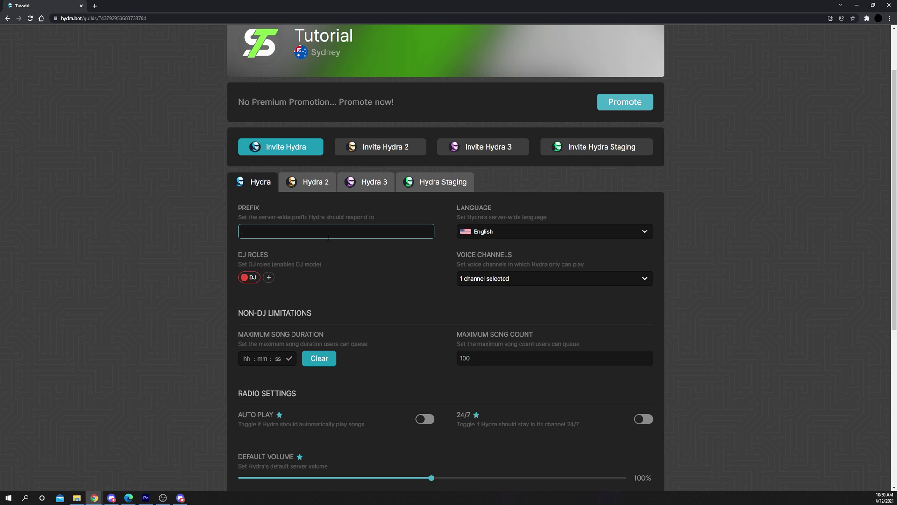
pyautogui.click(499, 236)
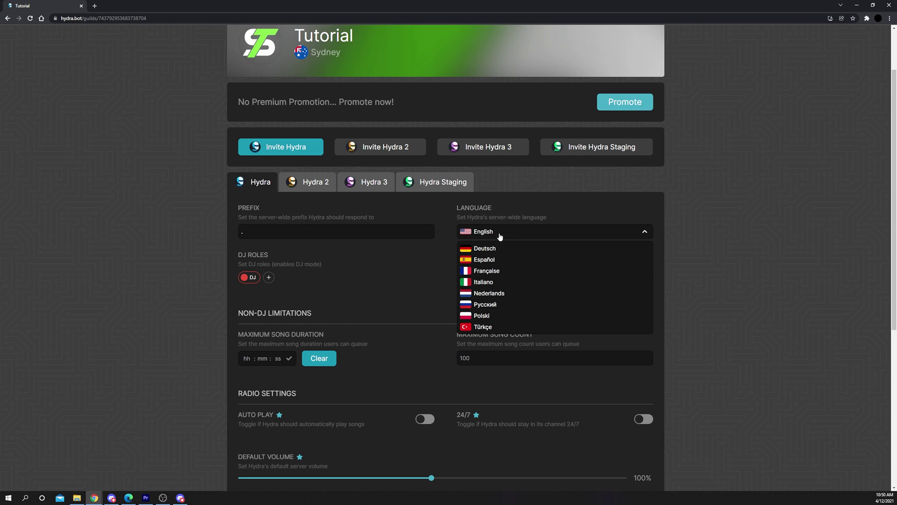
pyautogui.click(500, 236)
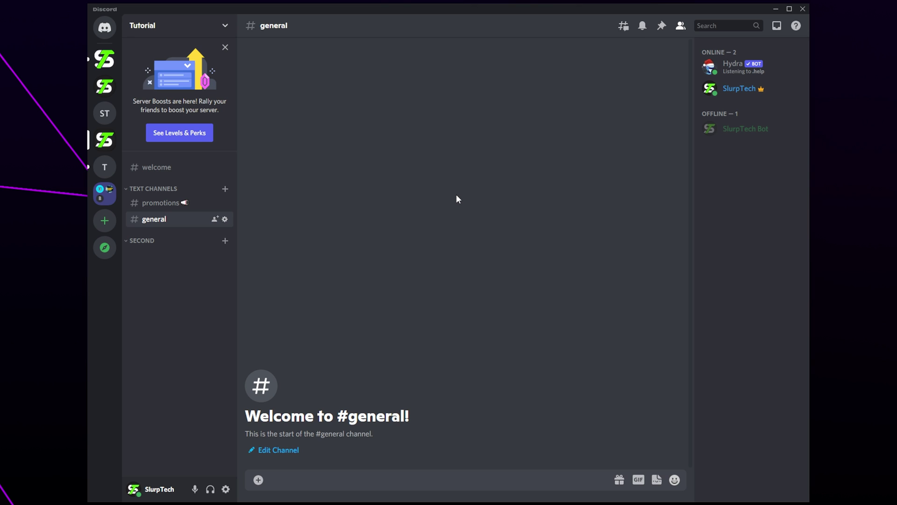
# Send .setup in #welcome so Hydra creates its song-requests channel
pyautogui.click(170, 169)
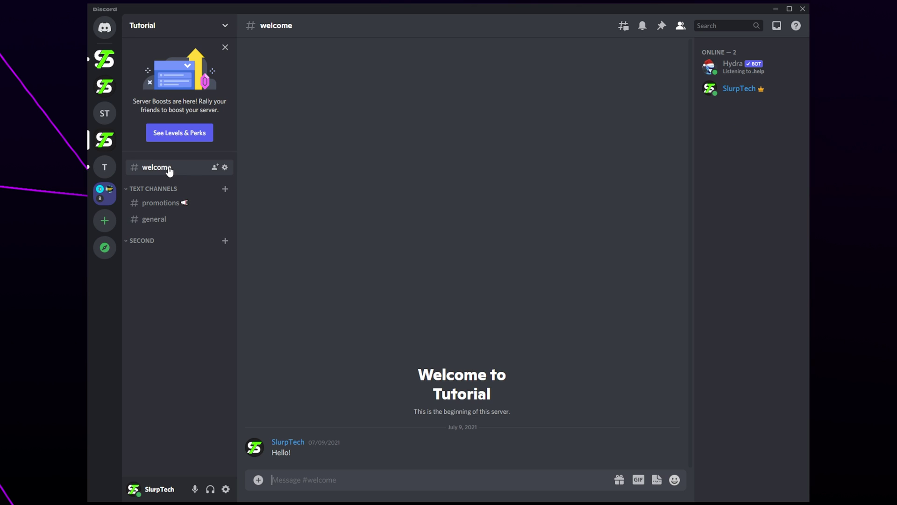
pyautogui.write('.setup')
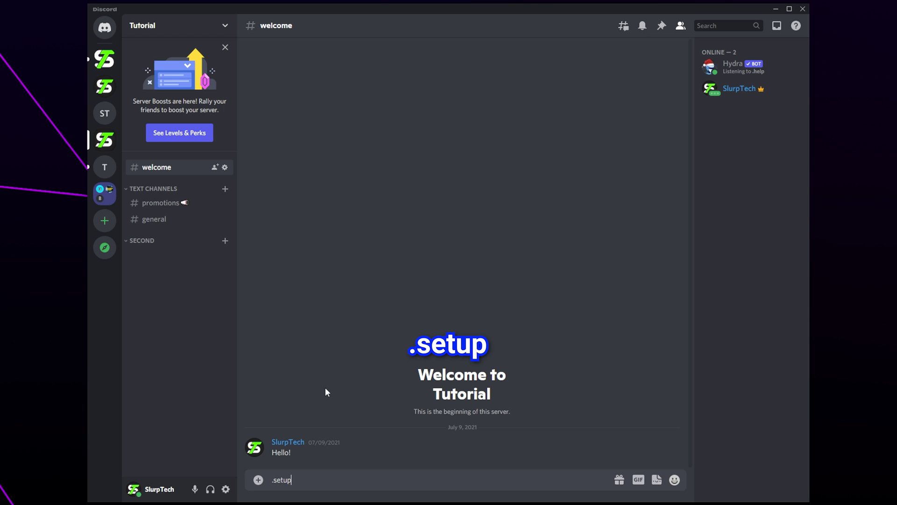
pyautogui.press('Return')
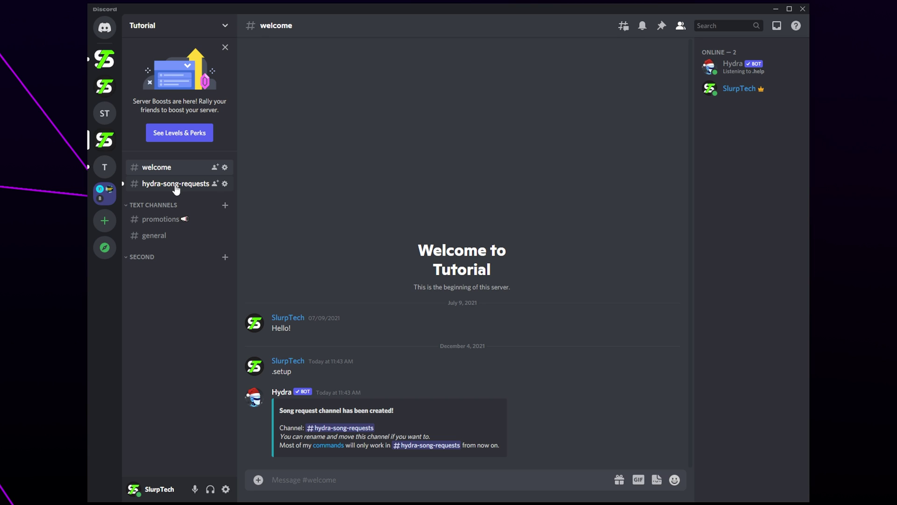
# Rename the hydra-song-requests channel to music-requests and save the change
pyautogui.click(175, 187)
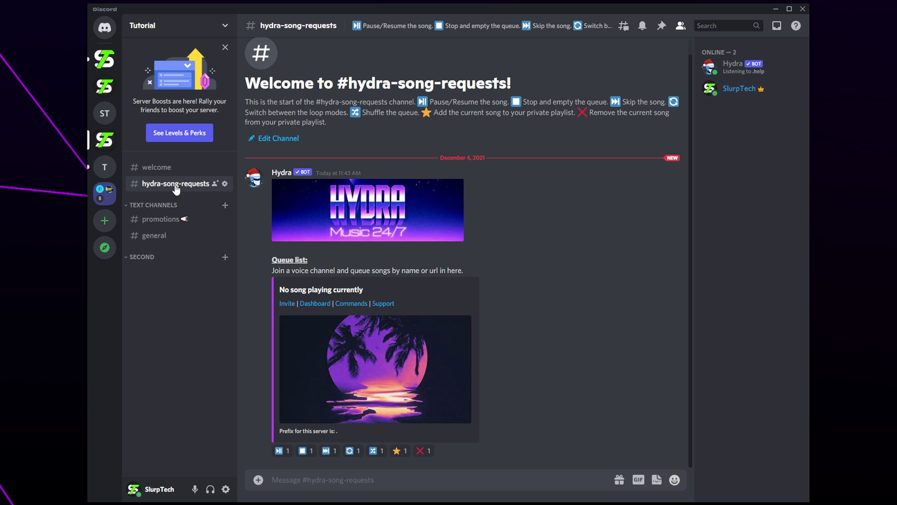
pyautogui.rightClick(176, 187)
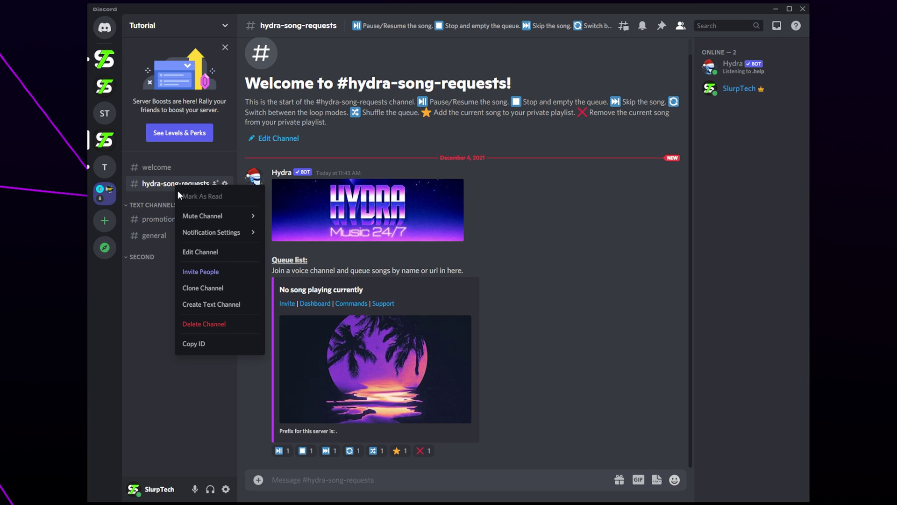
pyautogui.click(191, 255)
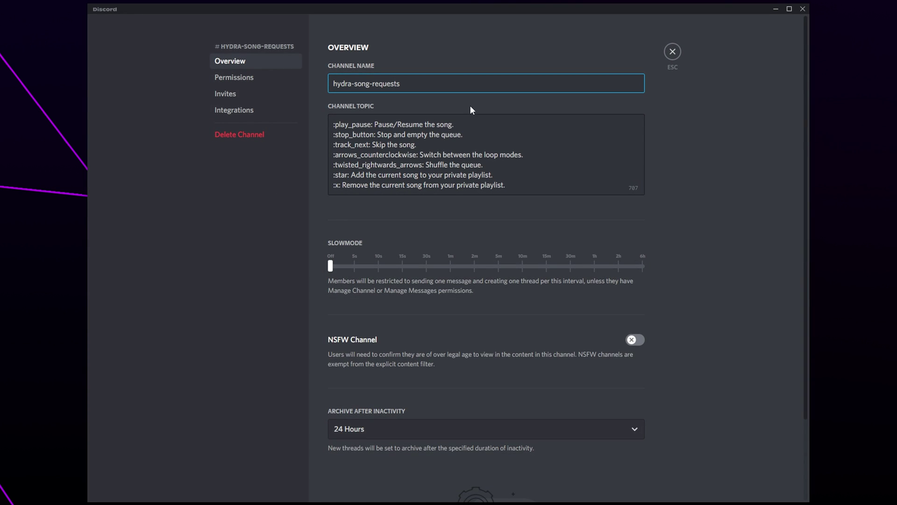
pyautogui.moveTo(401, 85); pyautogui.dragTo(284, 86)
pyautogui.write('music-requests')
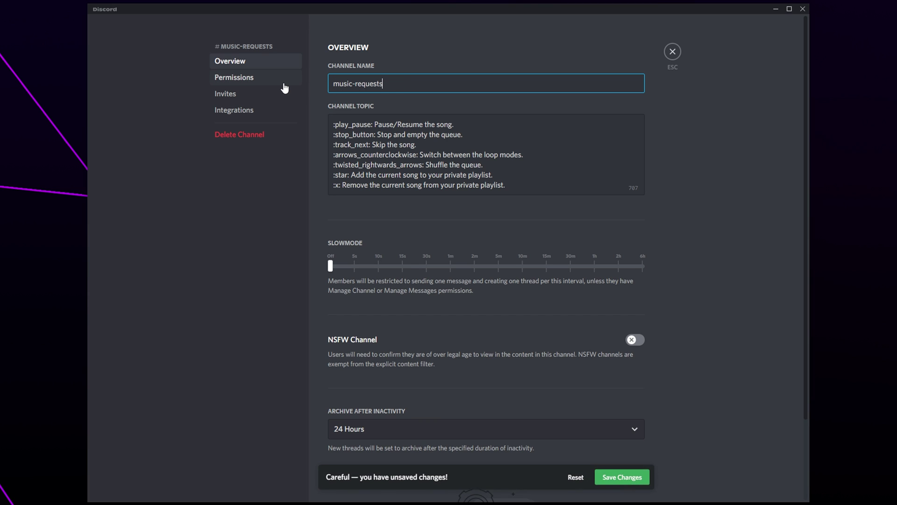
pyautogui.click(618, 480)
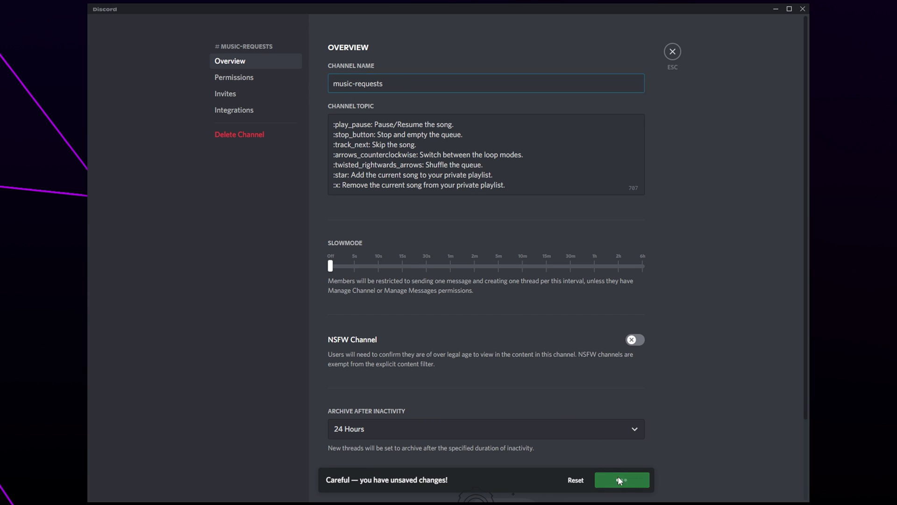
pyautogui.click(234, 82)
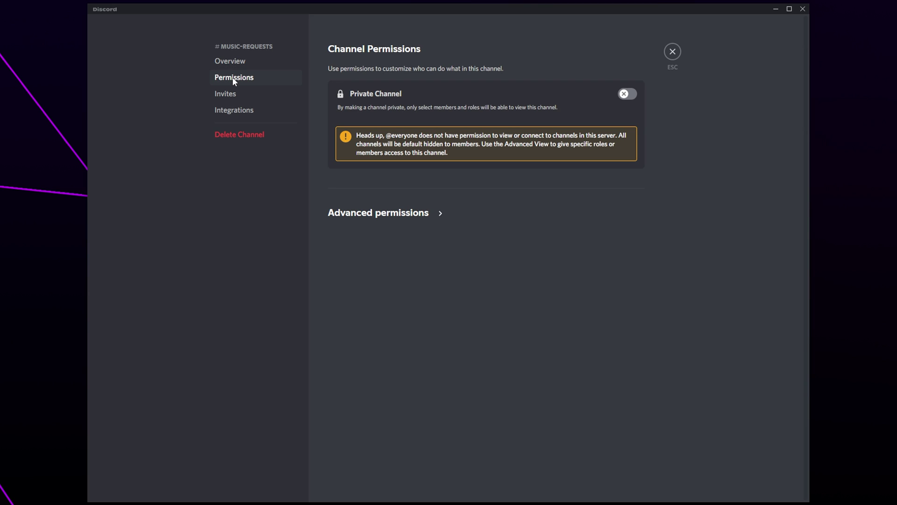
pyautogui.click(378, 219)
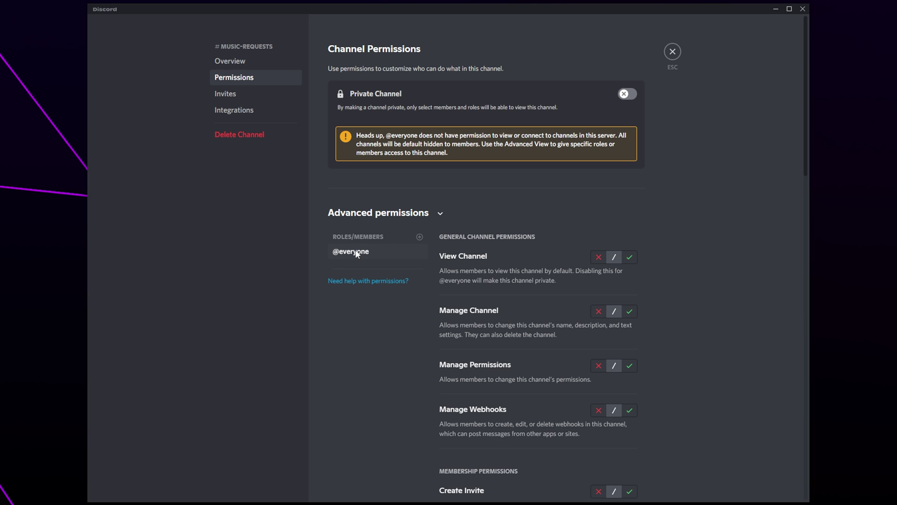
pyautogui.scroll(-10, 696, 346)
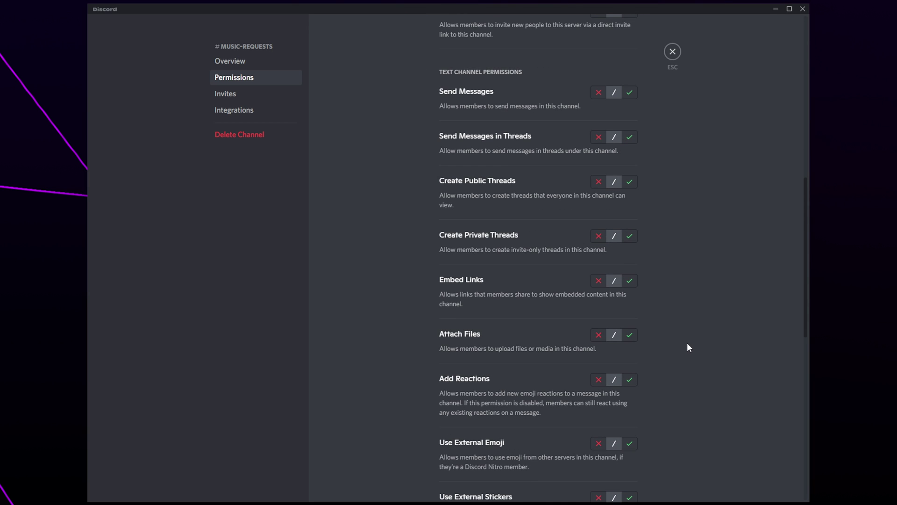
pyautogui.scroll(-4, 687, 343)
pyautogui.scroll(-6, 679, 332)
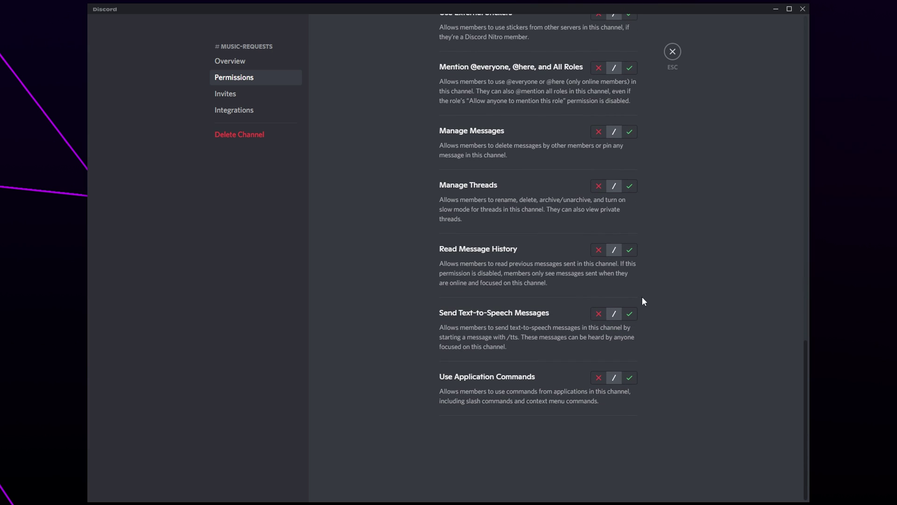
pyautogui.click(630, 253)
pyautogui.scroll(6, 641, 269)
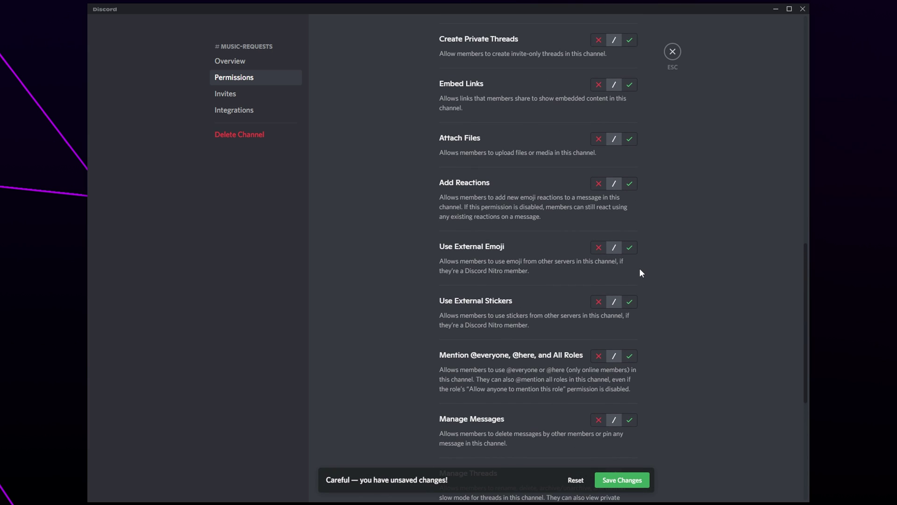
pyautogui.scroll(7, 640, 273)
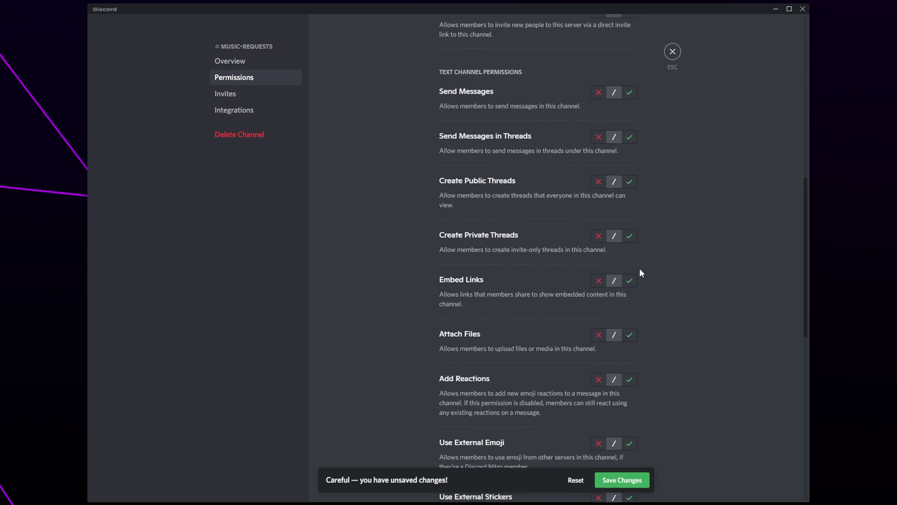
pyautogui.click(630, 232)
pyautogui.scroll(8, 685, 267)
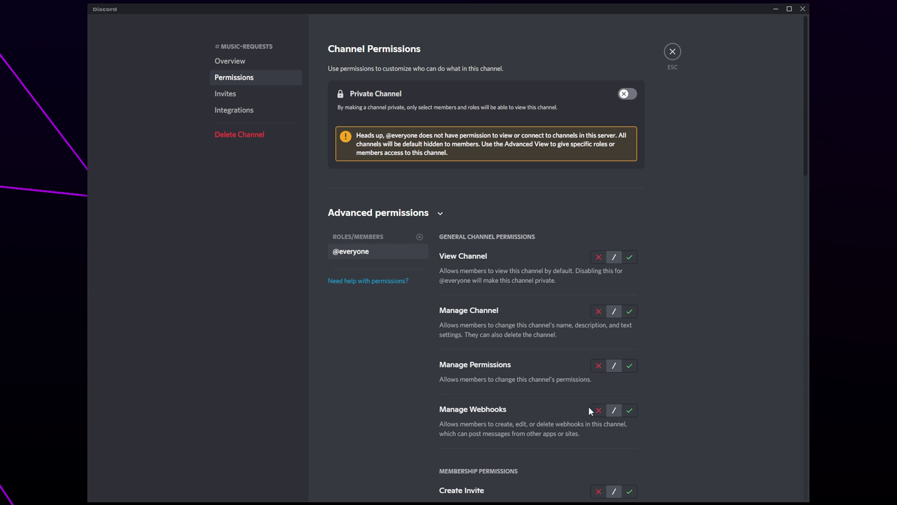
# Add the Member role to #music-requests with View Channel allowed, then close the settings
pyautogui.click(419, 237)
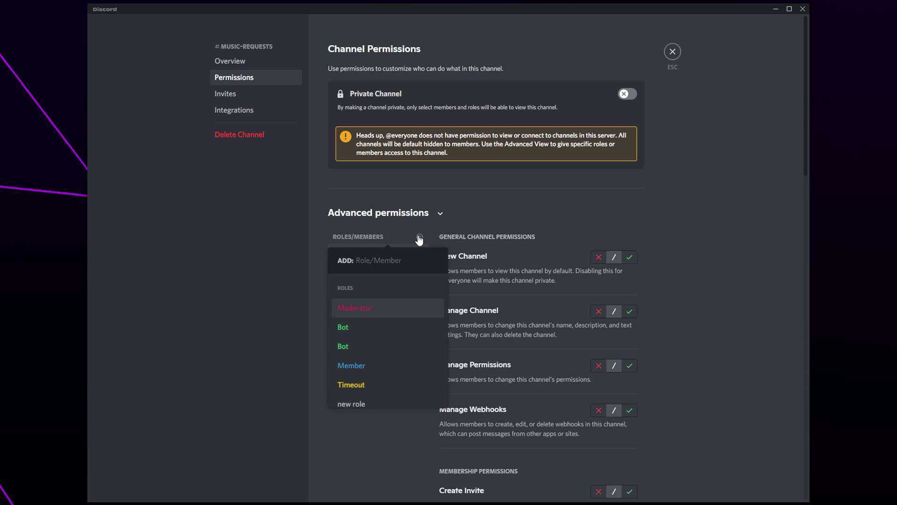
pyautogui.click(367, 366)
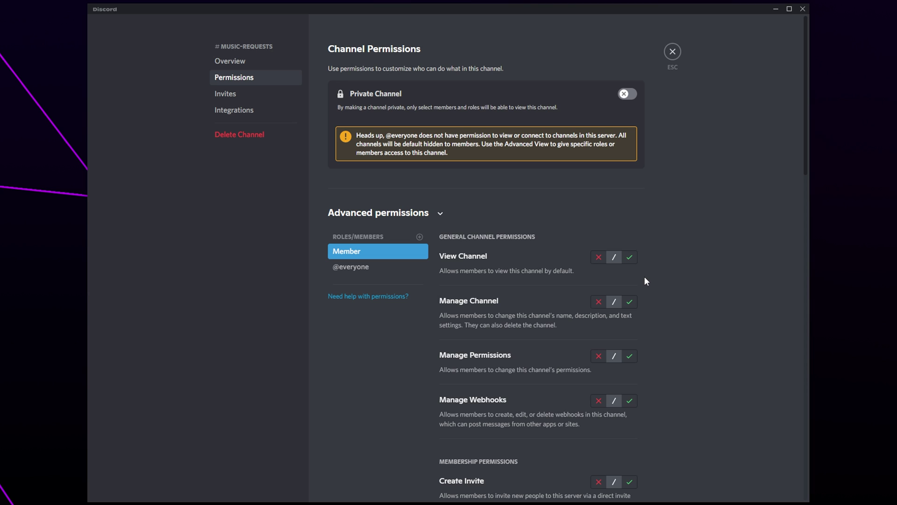
pyautogui.click(630, 258)
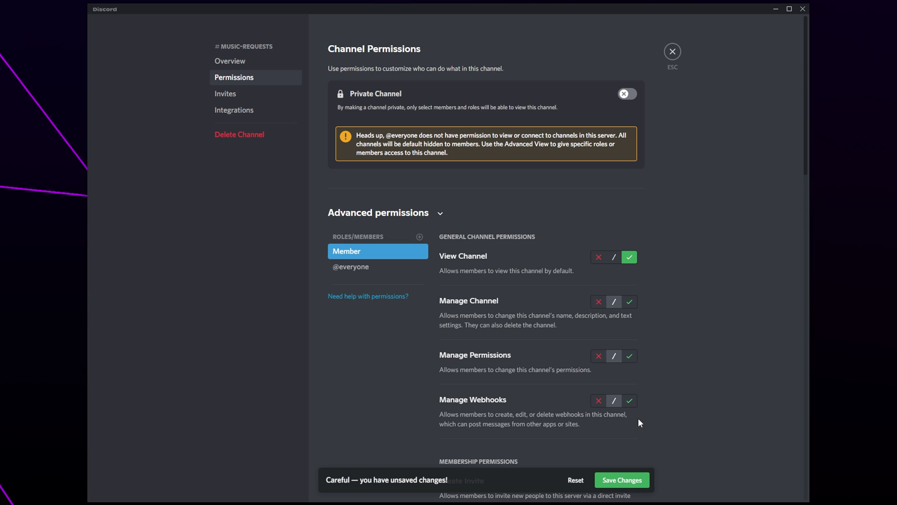
pyautogui.click(673, 52)
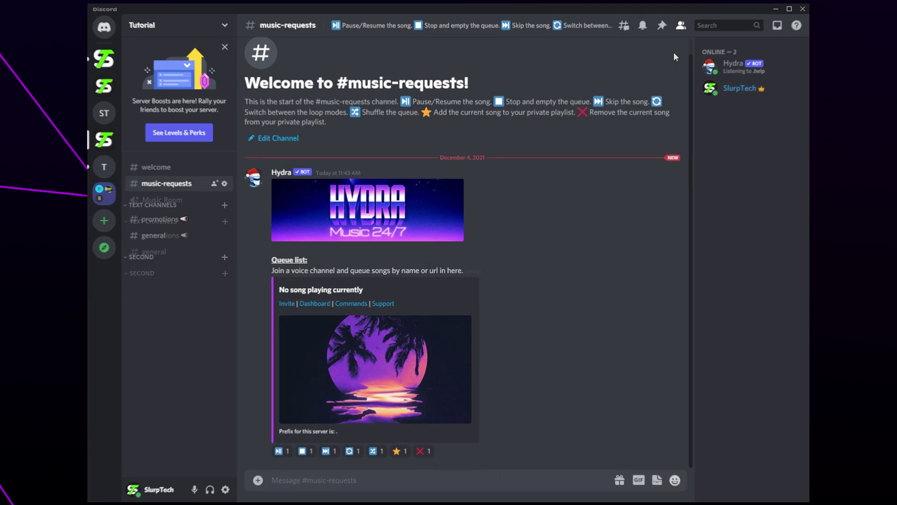
# Join Music Room and send .play NF Time in #music-requests
pyautogui.click(168, 202)
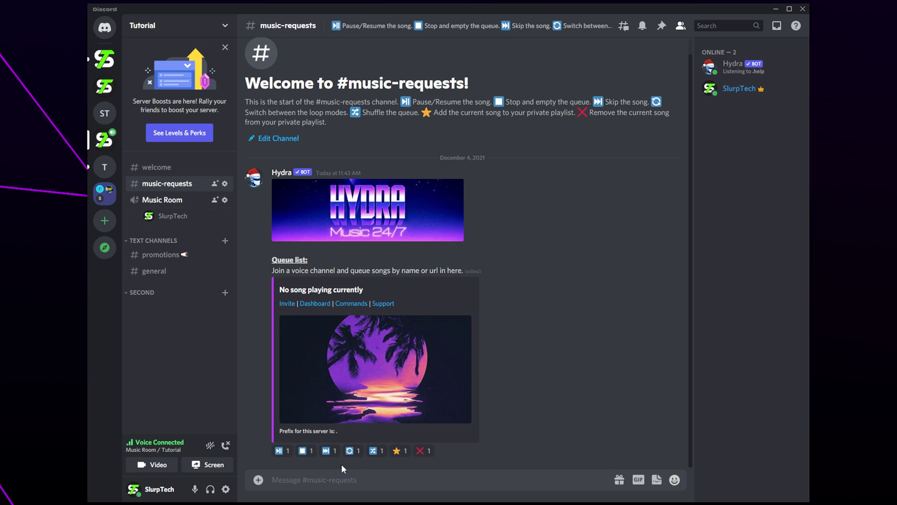
pyautogui.click(341, 480)
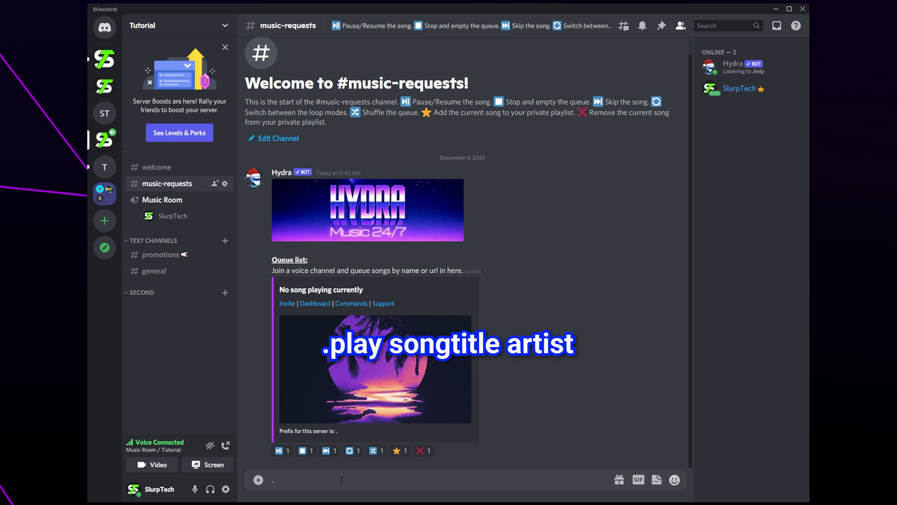
pyautogui.write('.play')
pyautogui.write(' NF Time')
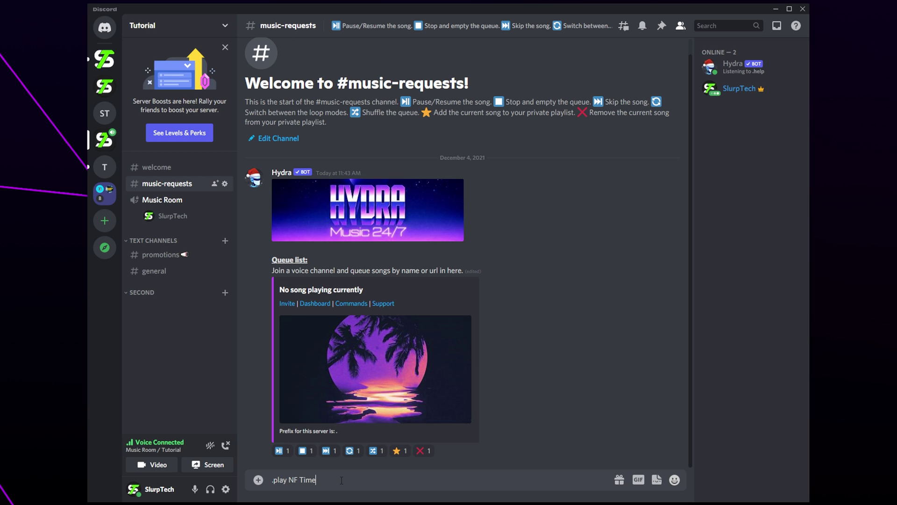
pyautogui.press('Return')
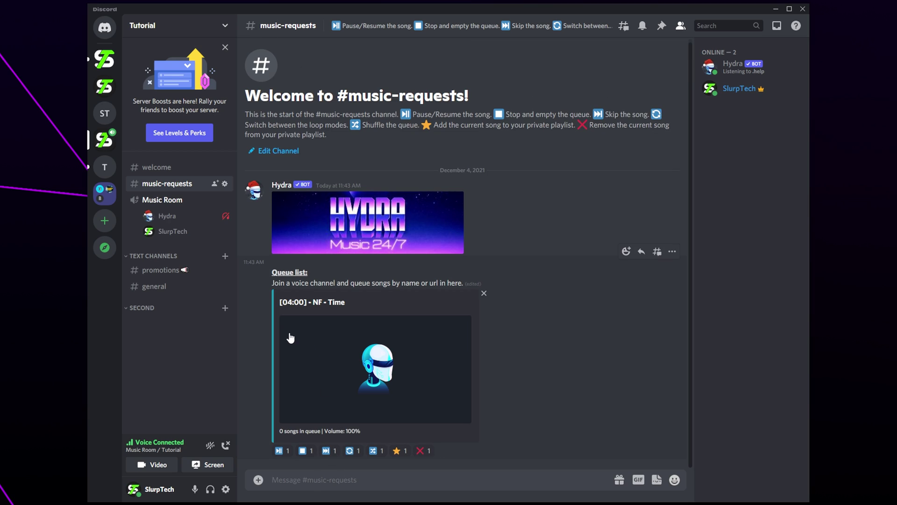
# Raise Hydra's user volume to 136%
pyautogui.rightClick(182, 220)
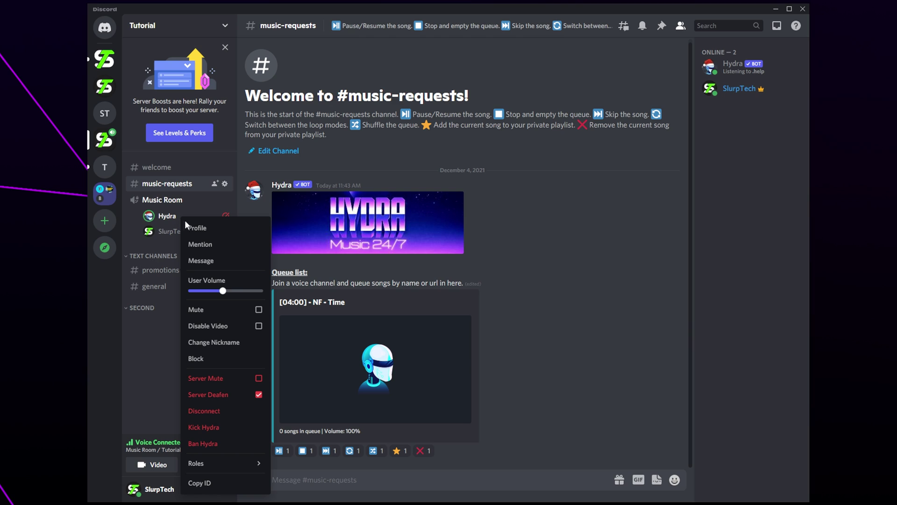
pyautogui.moveTo(224, 291)
pyautogui.moveTo(223, 291)
pyautogui.mouseDown()
pyautogui.moveTo(239, 292)
pyautogui.moveTo(204, 290)
pyautogui.mouseUp()
pyautogui.click(334, 480)
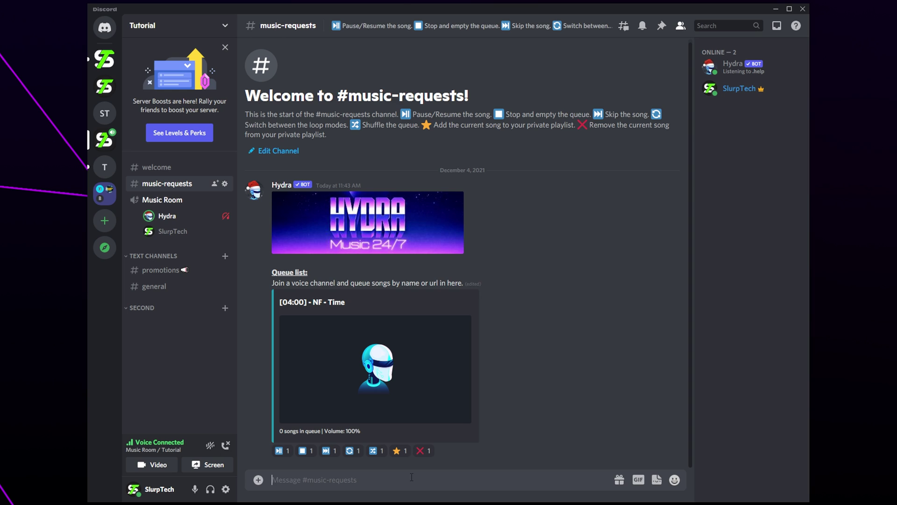
# Disconnect Hydra from Music Room and leave the voice channel yourself
pyautogui.rightClick(184, 216)
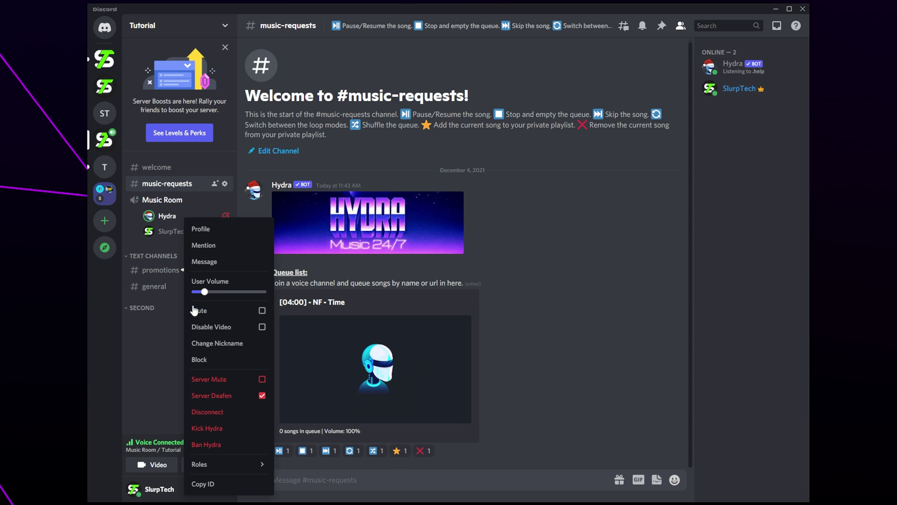
pyautogui.click(208, 412)
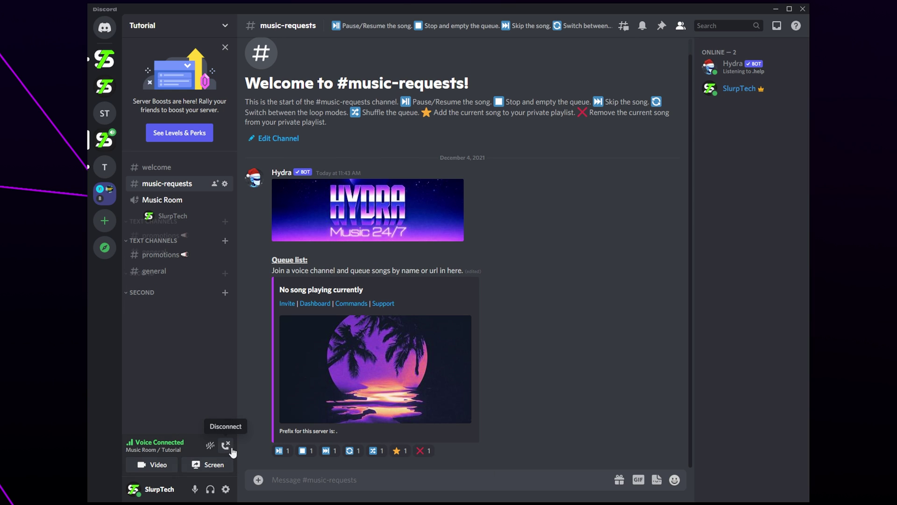
pyautogui.click(226, 446)
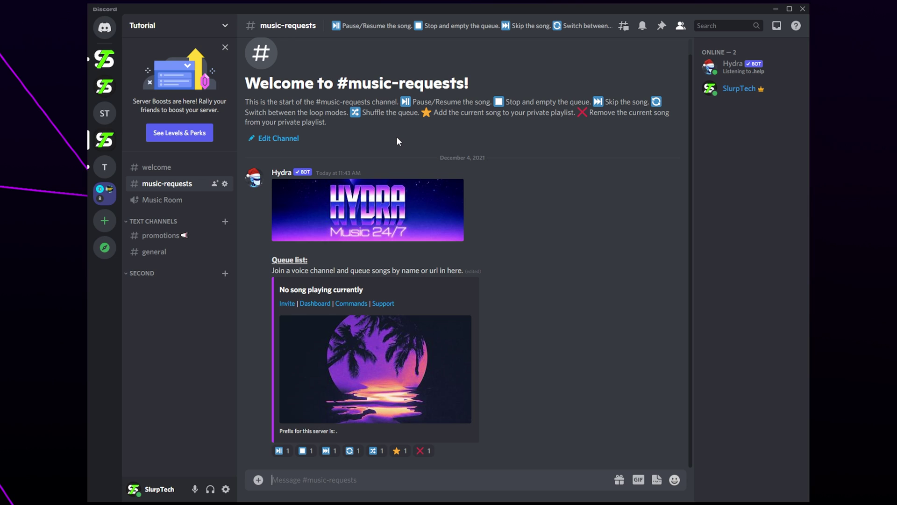
# Create a new role named DJ with red colour in Tutorial's Roles settings
pyautogui.click(189, 30)
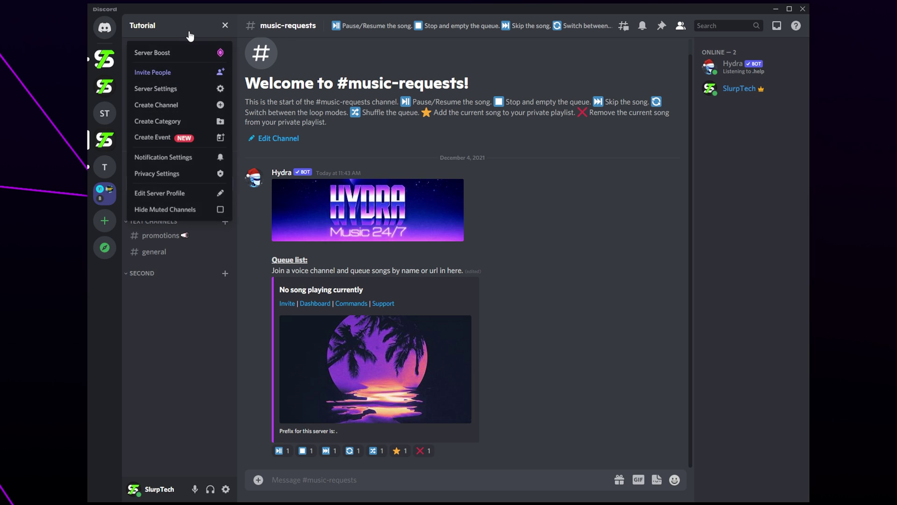
pyautogui.click(182, 89)
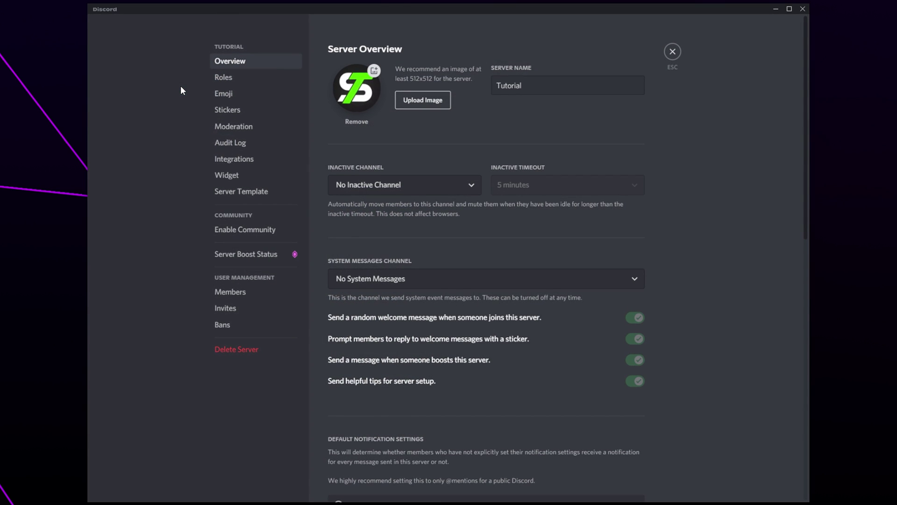
pyautogui.click(224, 79)
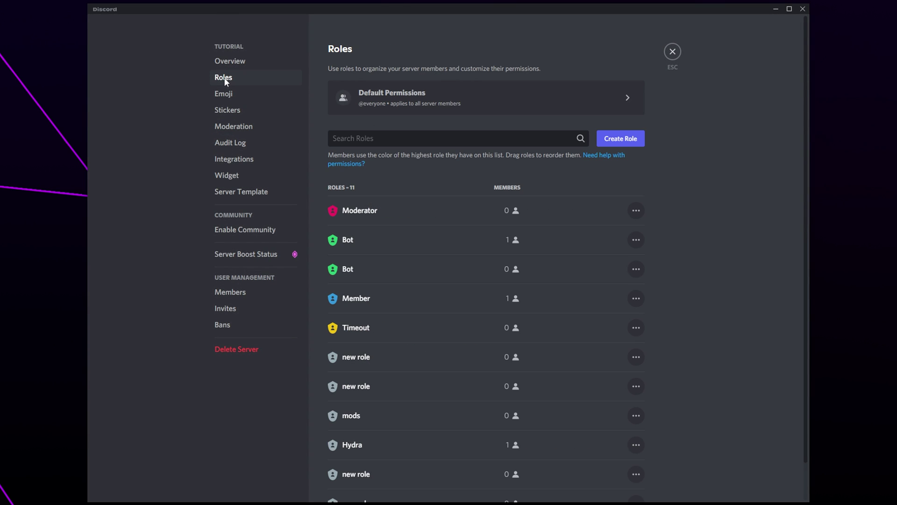
pyautogui.click(627, 140)
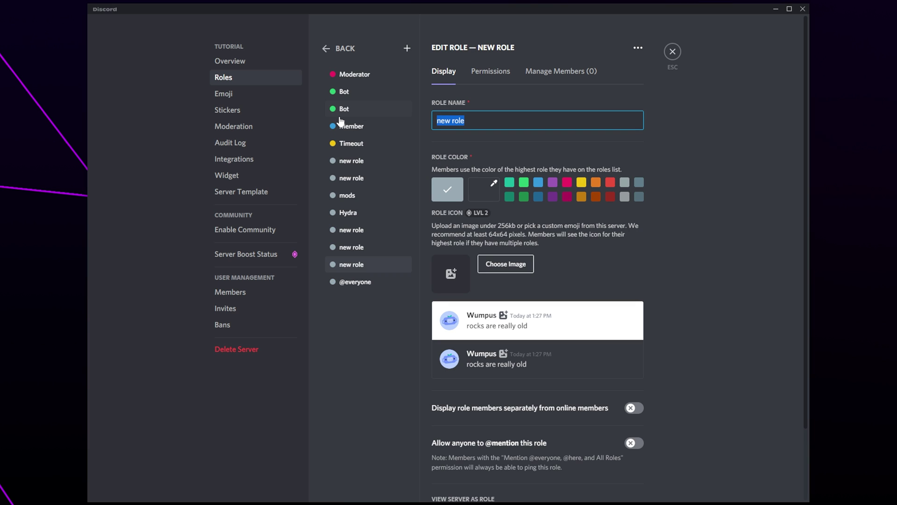
pyautogui.write('DJ')
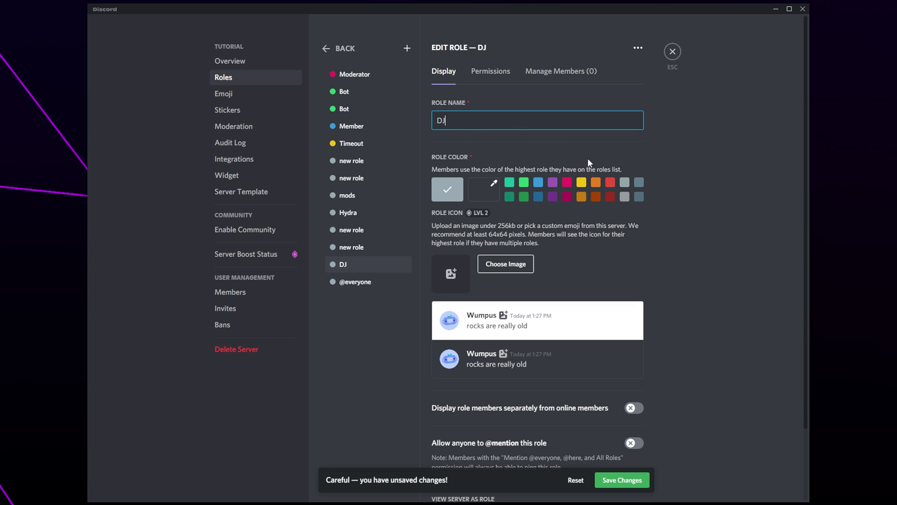
pyautogui.click(611, 183)
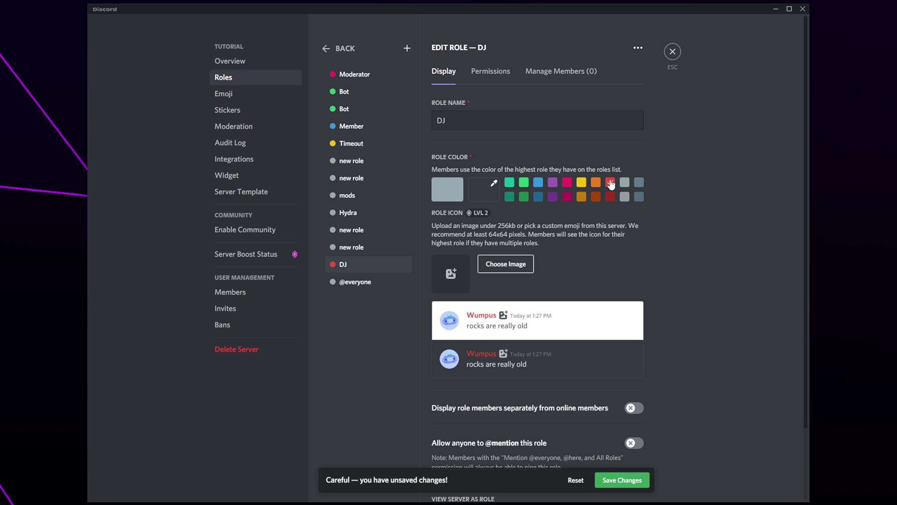
# Clear all DJ role permissions and save the role order as Hydra above DJ above Member
pyautogui.click(489, 72)
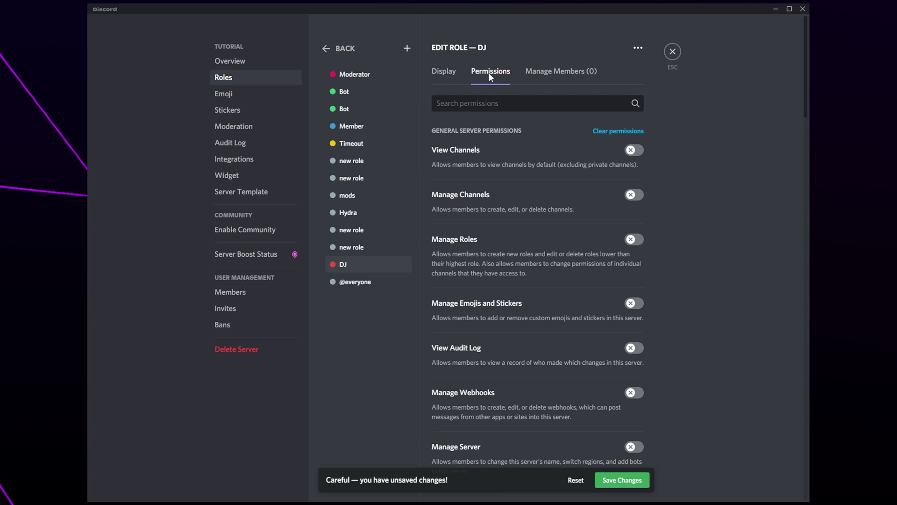
pyautogui.click(606, 133)
pyautogui.moveTo(361, 265)
pyautogui.mouseDown()
pyautogui.moveTo(372, 234)
pyautogui.moveTo(365, 163)
pyautogui.mouseUp()
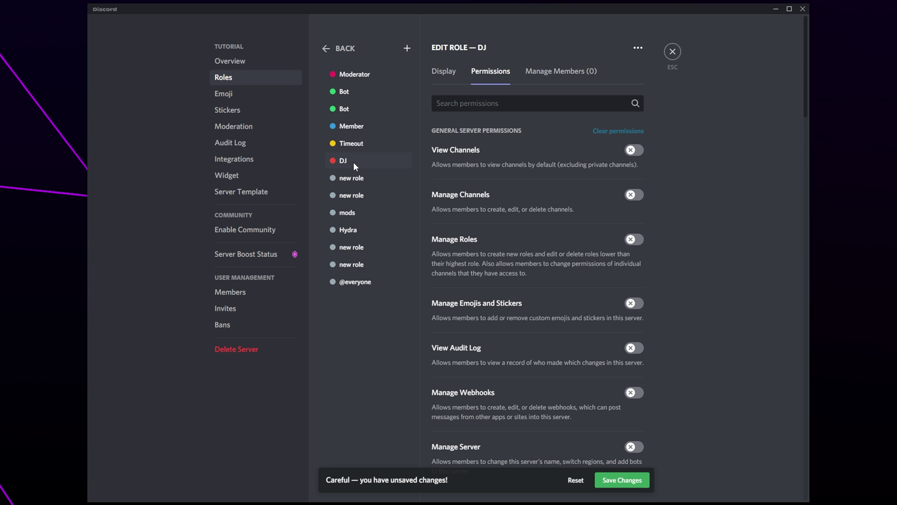
pyautogui.moveTo(353, 162); pyautogui.dragTo(360, 124)
pyautogui.click(617, 481)
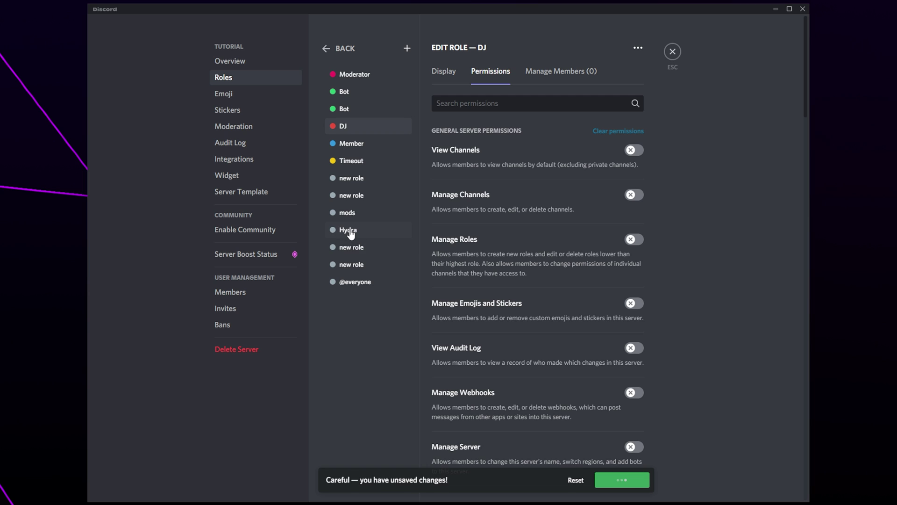
pyautogui.moveTo(349, 230); pyautogui.dragTo(363, 126)
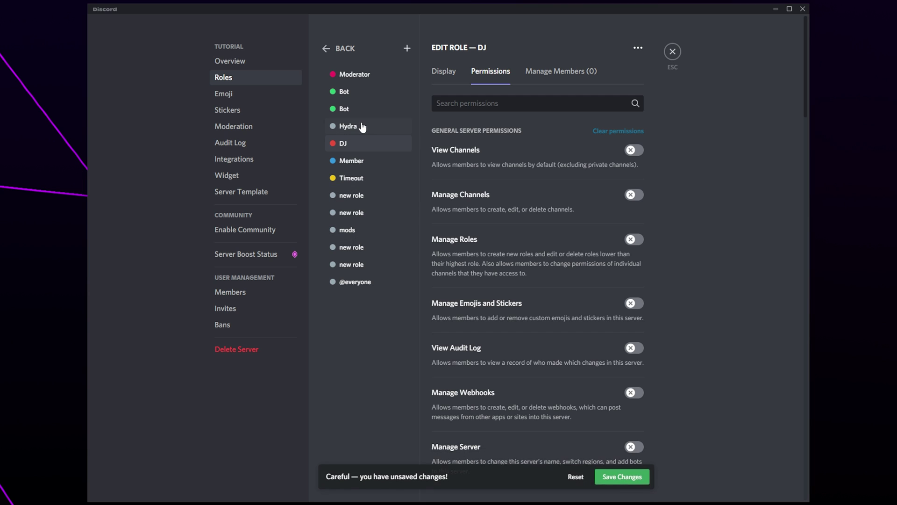
pyautogui.click(627, 486)
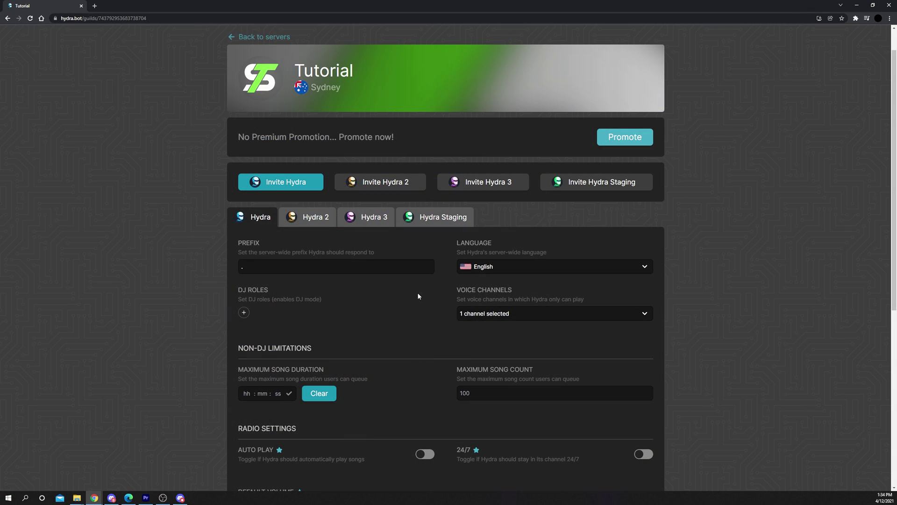
# Reload the Hydra dashboard, add the DJ role under DJ Roles, and save
pyautogui.press('F5')
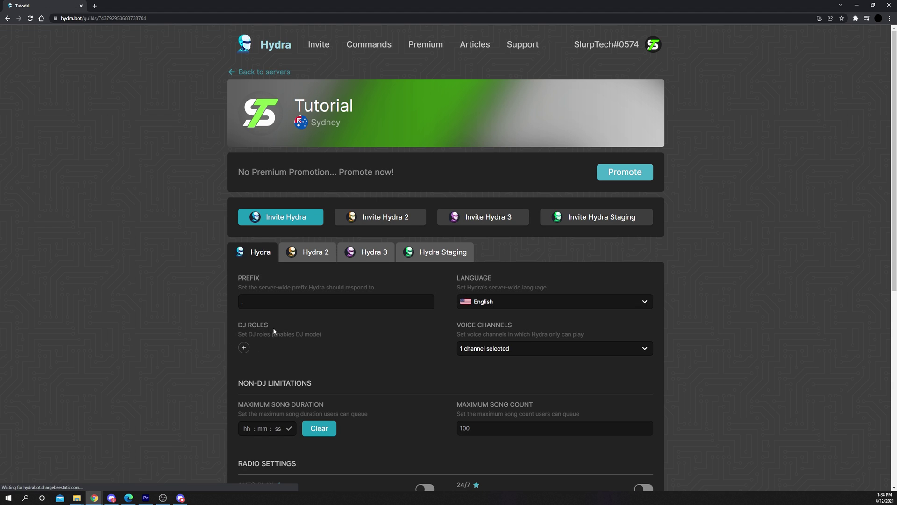
pyautogui.click(244, 348)
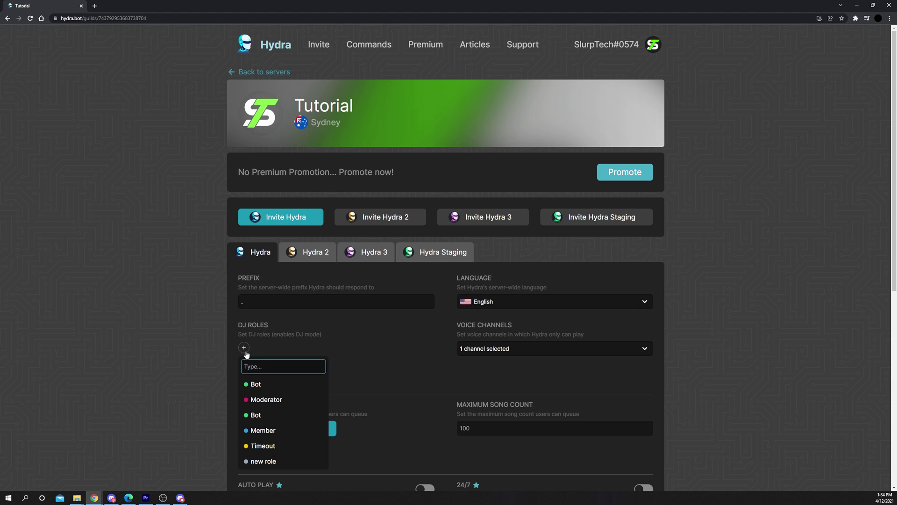
pyautogui.scroll(-2, 277, 406)
pyautogui.scroll(-1, 277, 406)
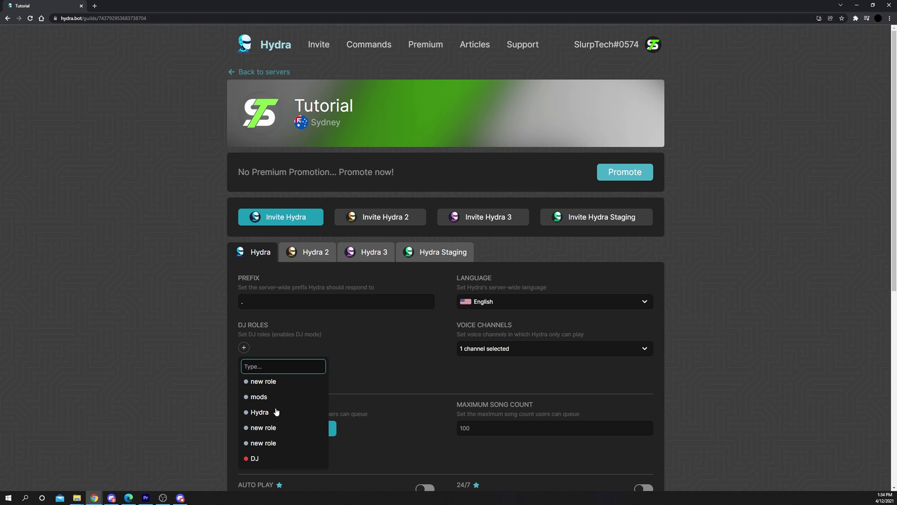
pyautogui.click(256, 459)
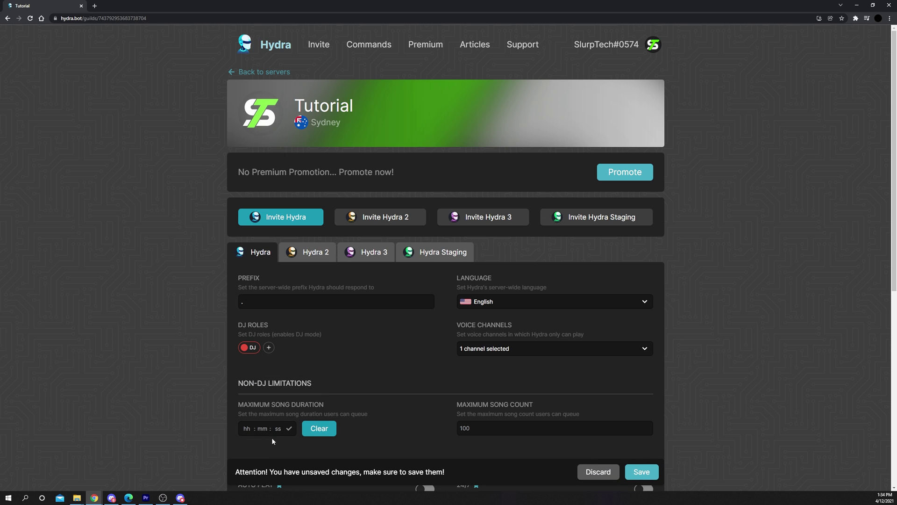
pyautogui.scroll(-3, 393, 331)
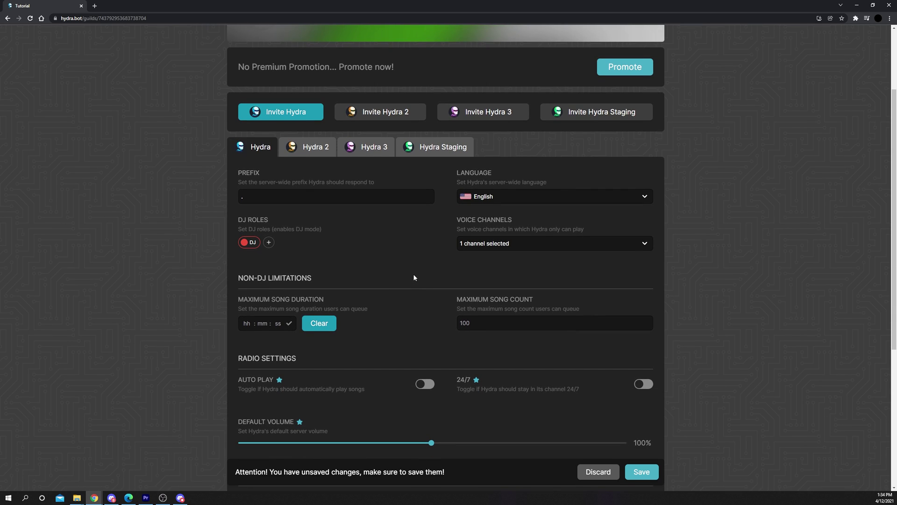
pyautogui.click(642, 471)
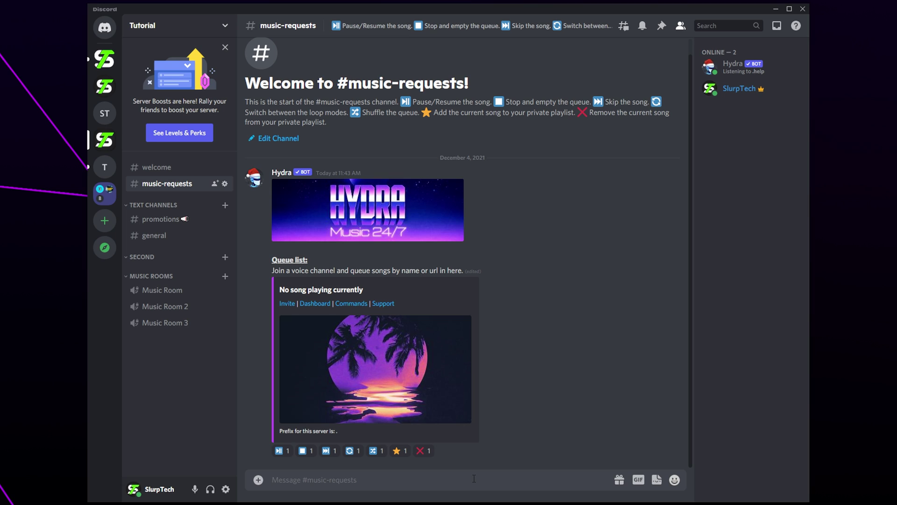
# In #music-requests, send '.setdj DJ' twice to add then remove DJ, then '.setdj reset'
pyautogui.write('.set')
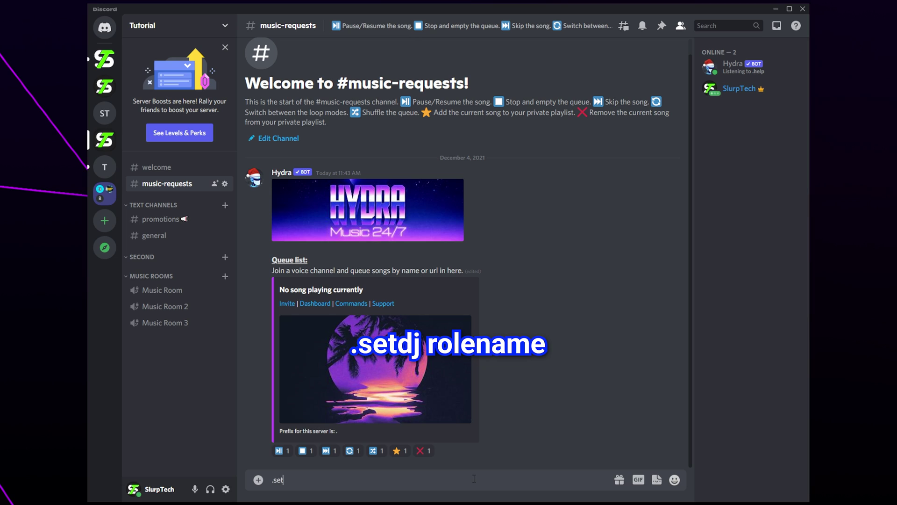
pyautogui.write('dj DJ')
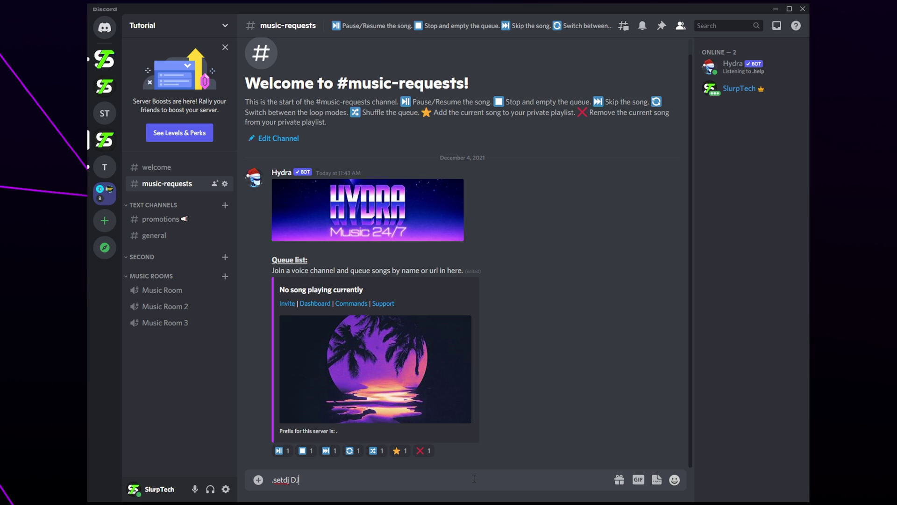
pyautogui.press('Return')
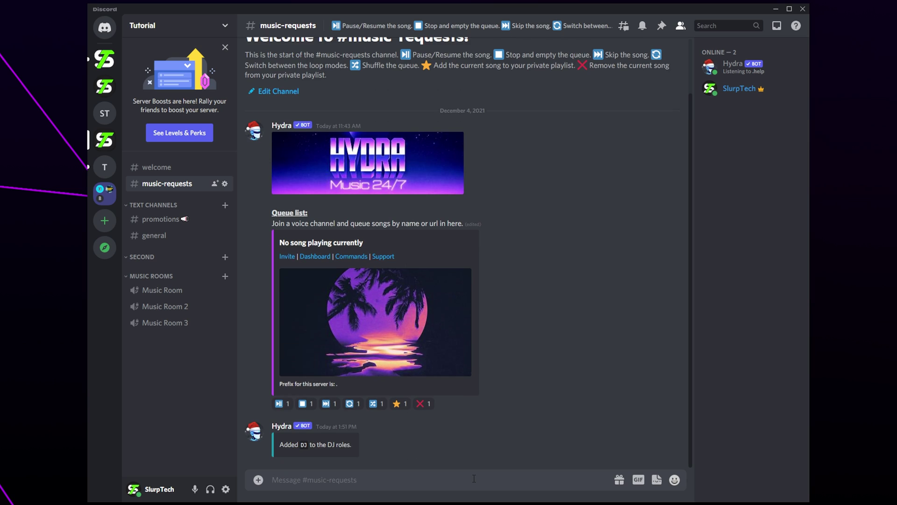
pyautogui.write('.set')
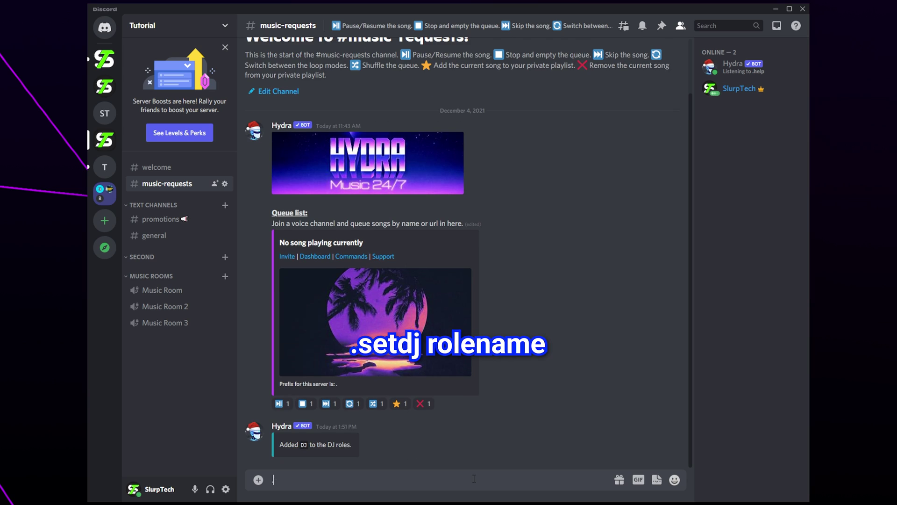
pyautogui.write('dj DJ')
pyautogui.press('Return')
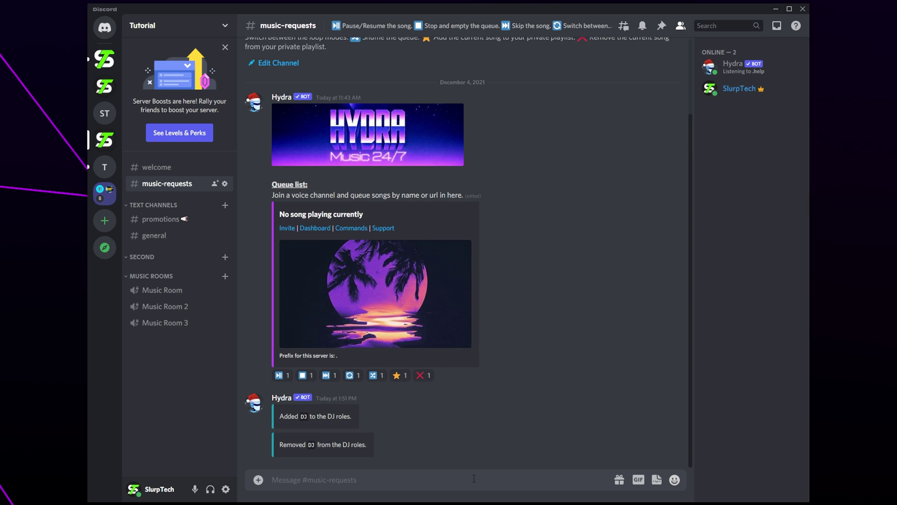
pyautogui.write('.setdj reset')
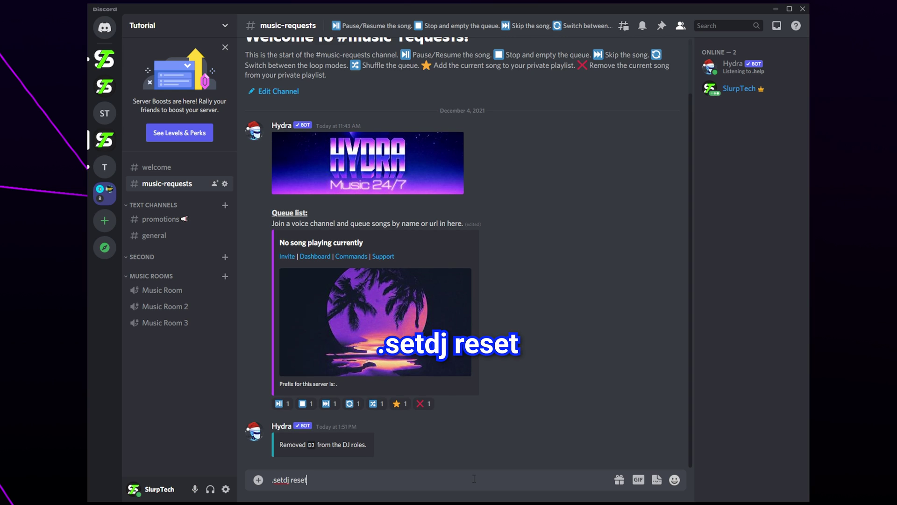
pyautogui.press('Return')
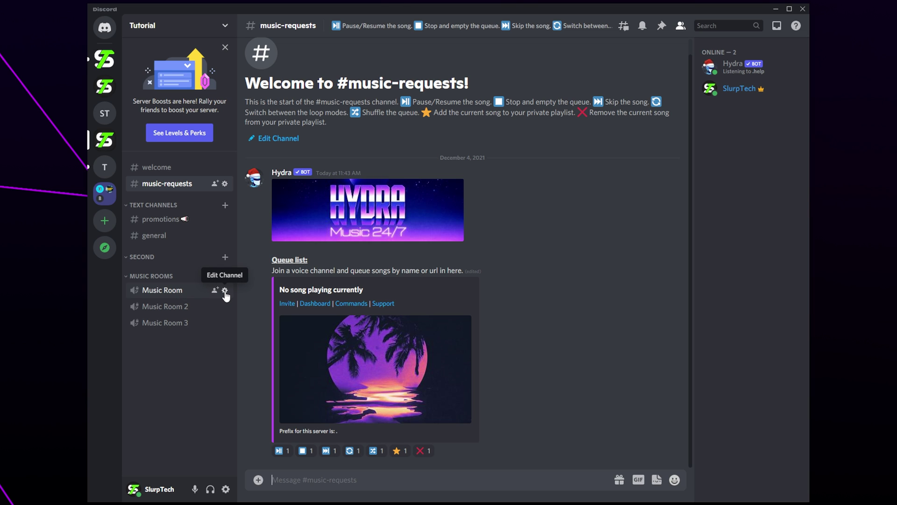
pyautogui.click(225, 290)
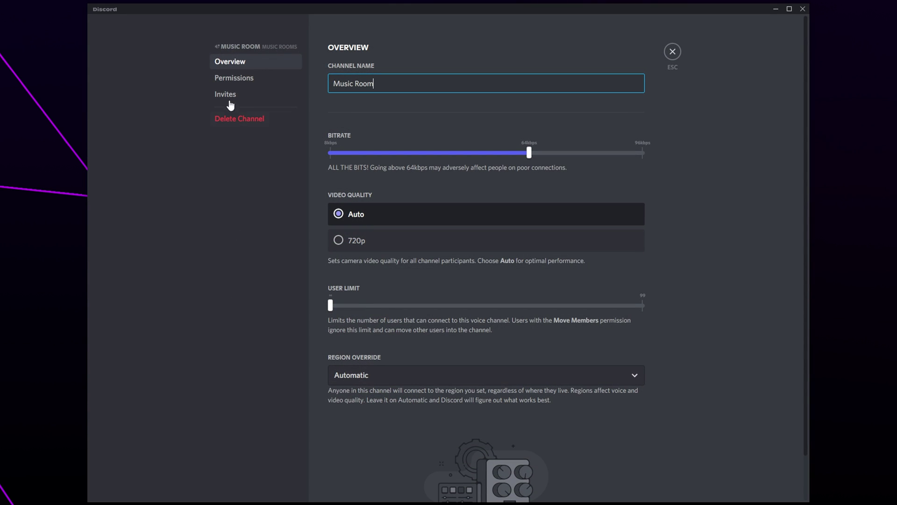
pyautogui.click(233, 85)
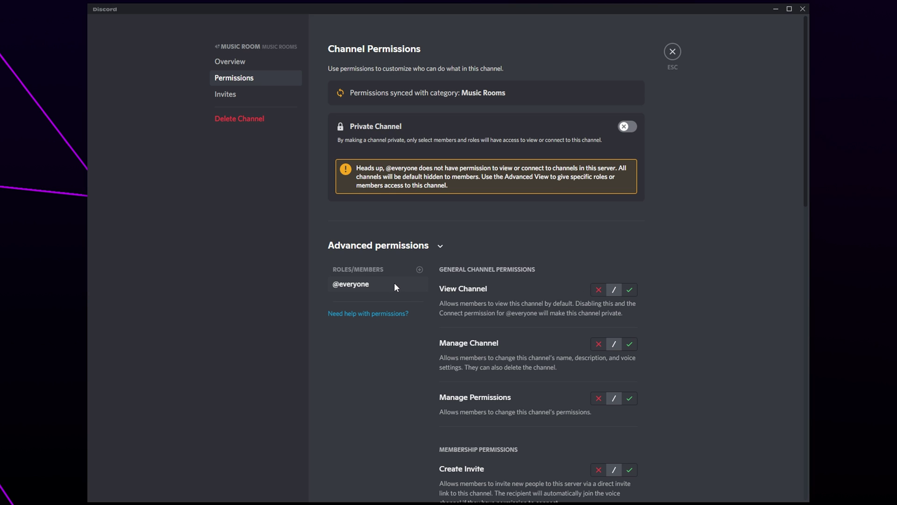
pyautogui.scroll(-7, 680, 315)
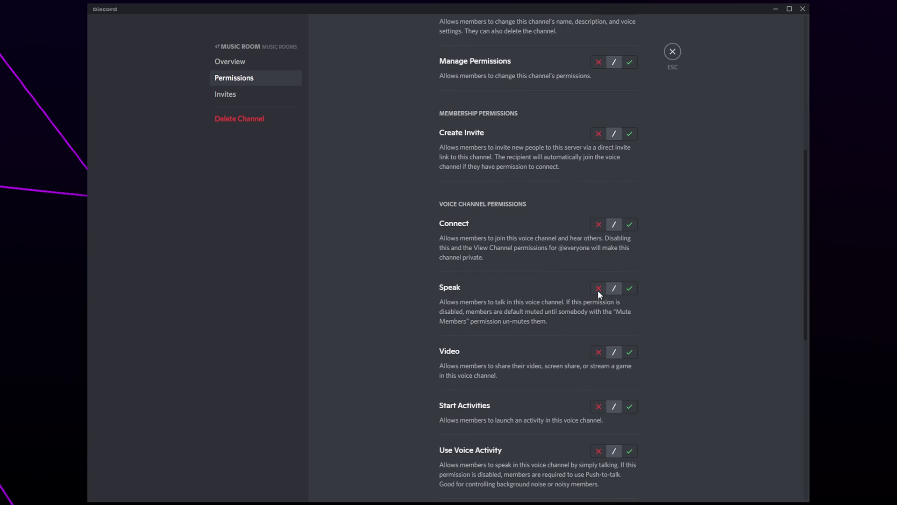
pyautogui.click(598, 290)
pyautogui.click(622, 480)
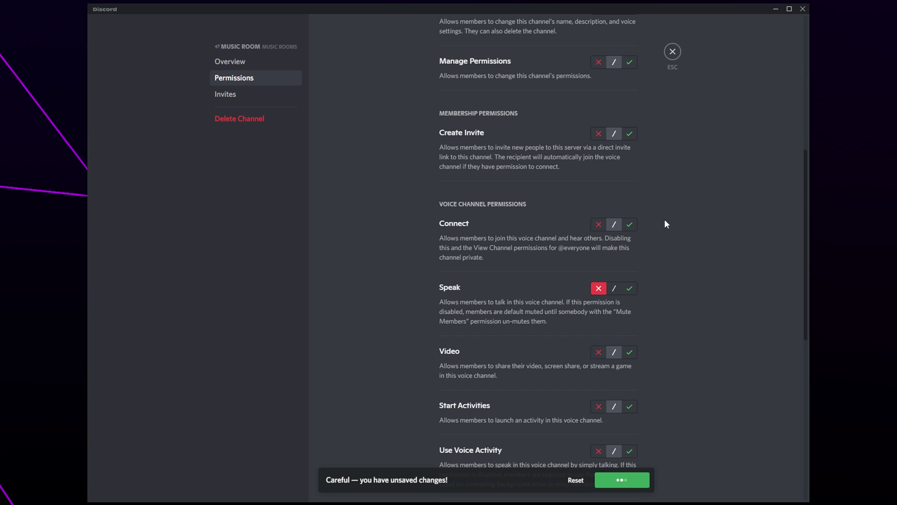
pyautogui.click(672, 51)
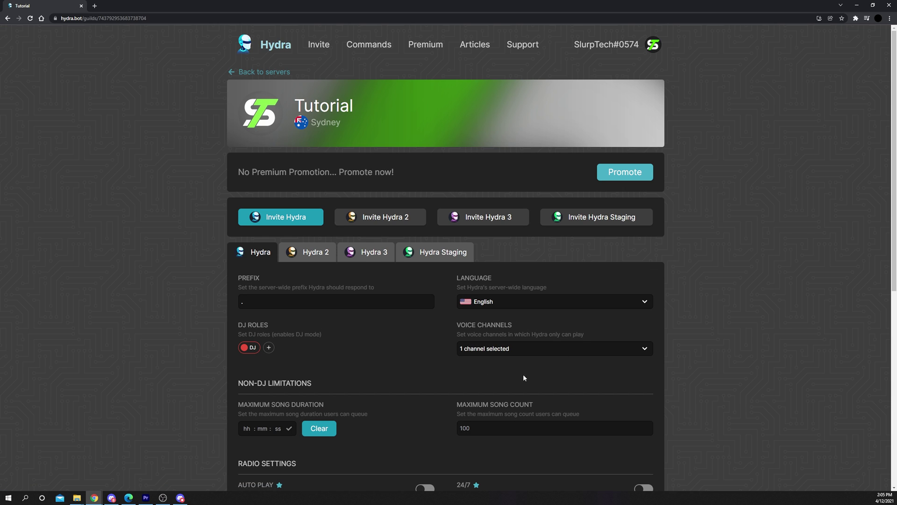
# Restrict Hydra to the Music Room, Music Room 2 and Music Room 3 voice channels and save
pyautogui.click(514, 350)
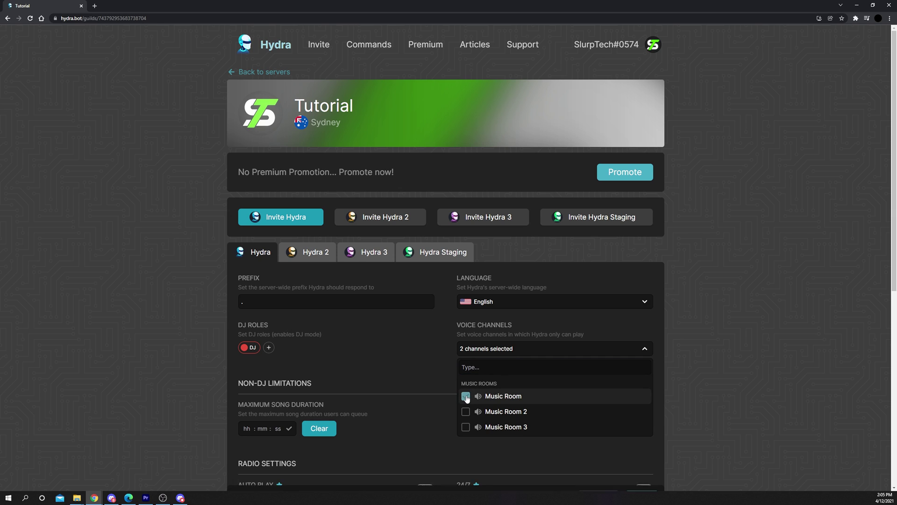
pyautogui.click(465, 396)
pyautogui.click(466, 411)
pyautogui.click(467, 427)
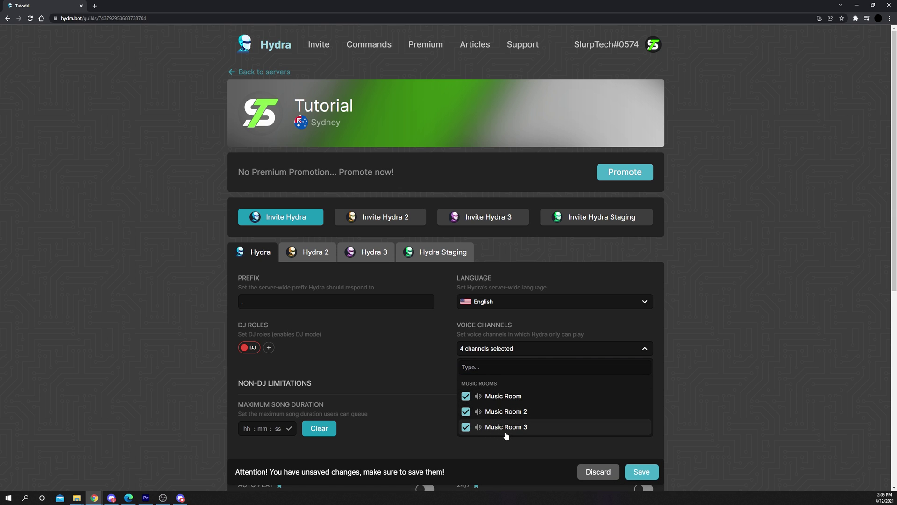
pyautogui.click(640, 471)
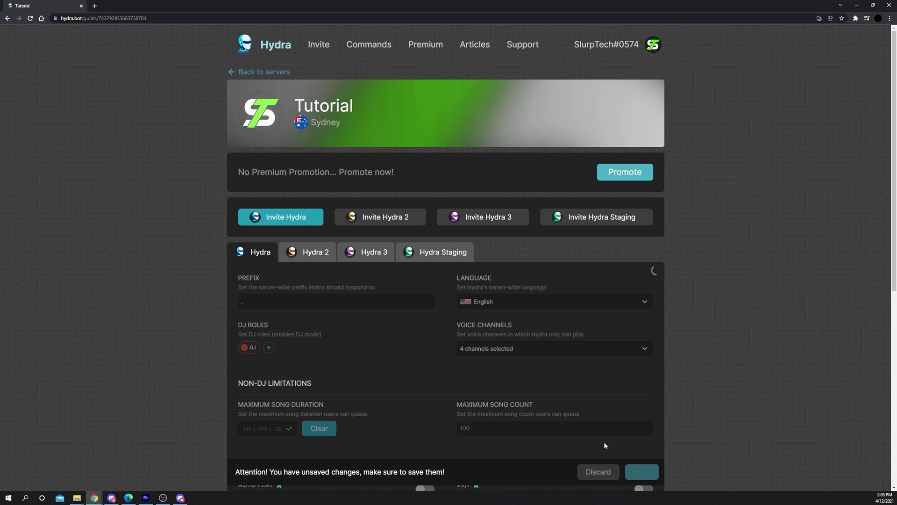
pyautogui.scroll(-3, 503, 362)
pyautogui.scroll(-3, 502, 361)
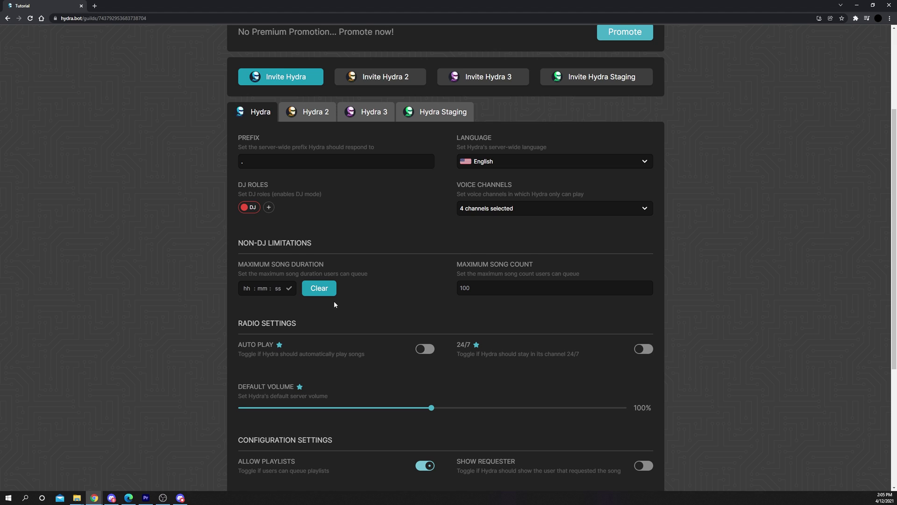
# Set the non-DJ maximum song duration to 5:30 and maximum song count to 3, then save
pyautogui.click(263, 289)
pyautogui.write('5 : 30')
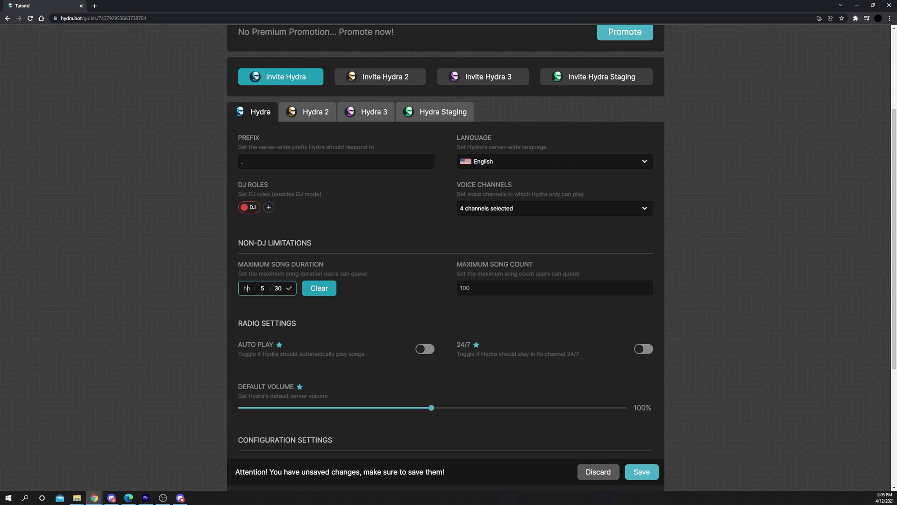
pyautogui.click(379, 289)
pyautogui.click(482, 290)
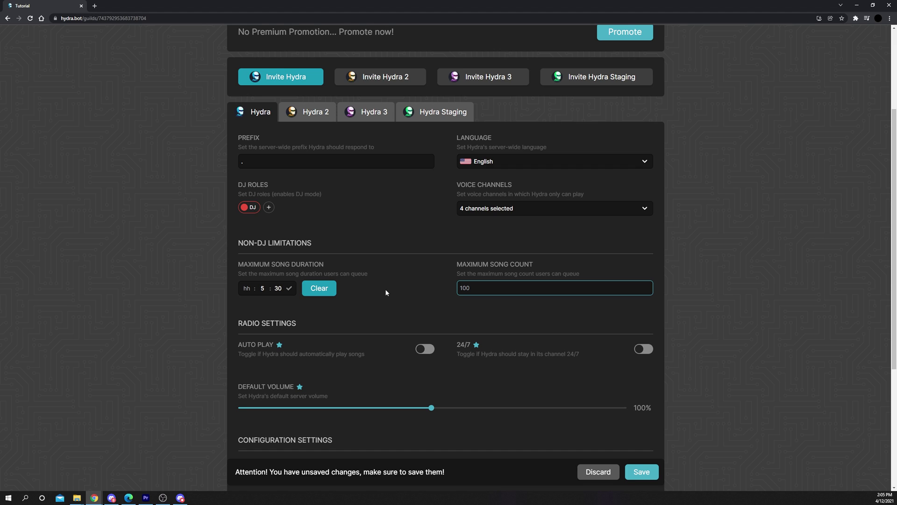
pyautogui.hotkey('ctrl', 'a')
pyautogui.write('3')
pyautogui.click(419, 301)
pyautogui.scroll(-2, 428, 299)
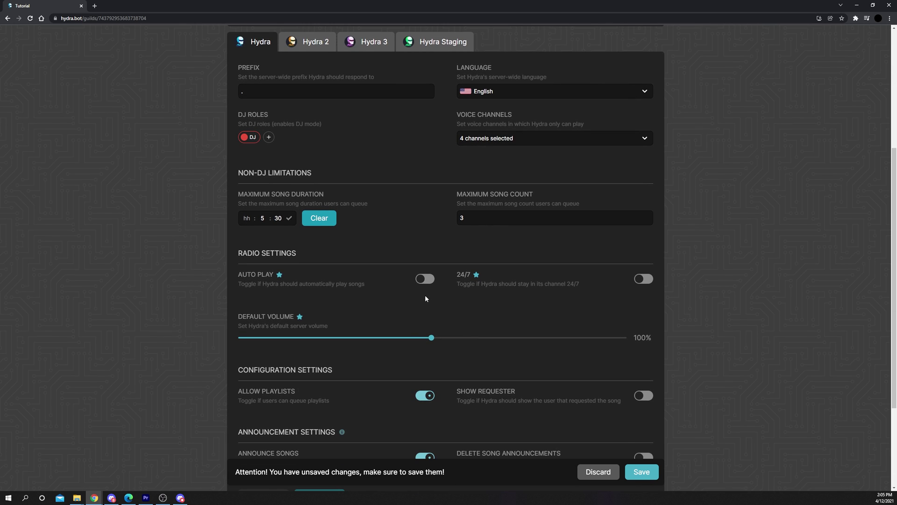
pyautogui.scroll(-1, 425, 297)
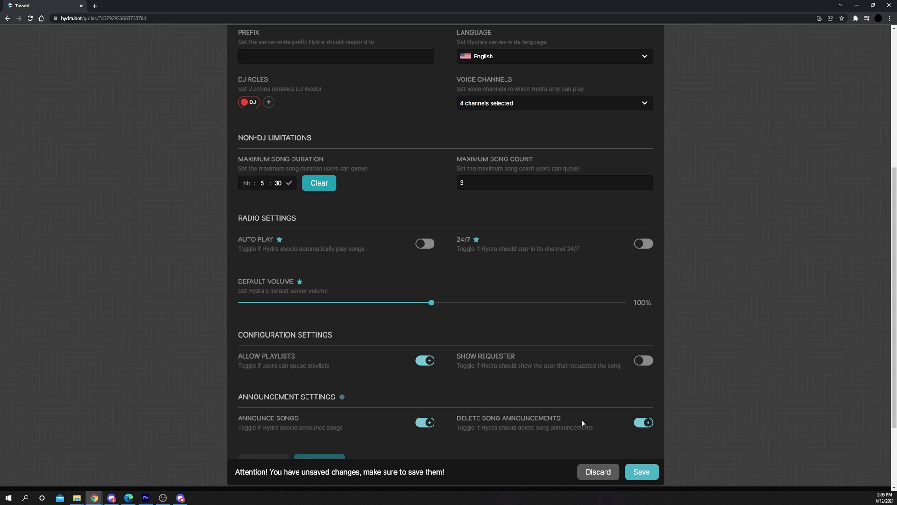
pyautogui.click(640, 470)
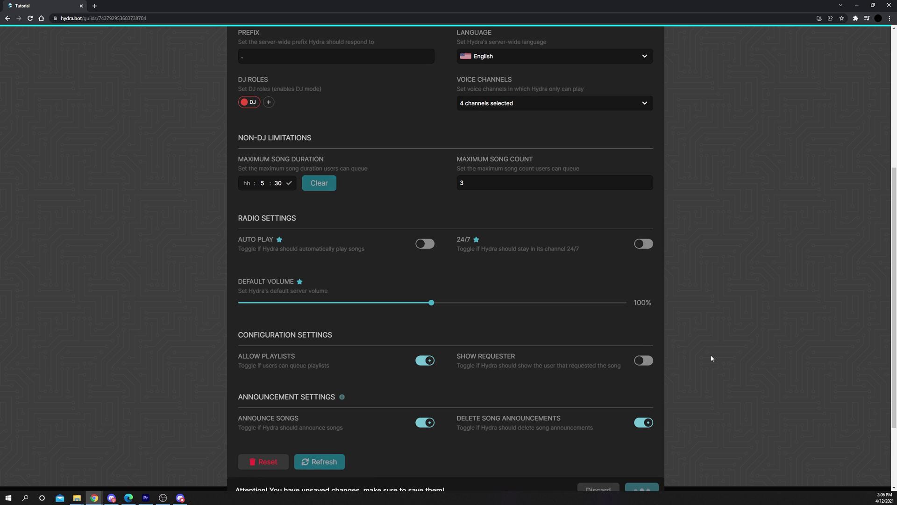